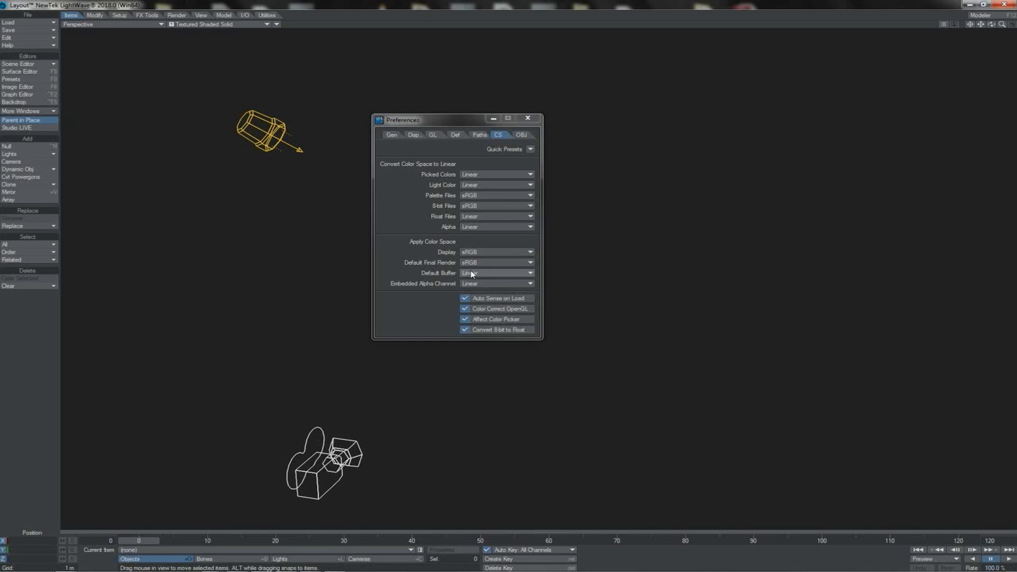
Step: Apply the sRGB quick preset to the color space preferences
click(531, 150)
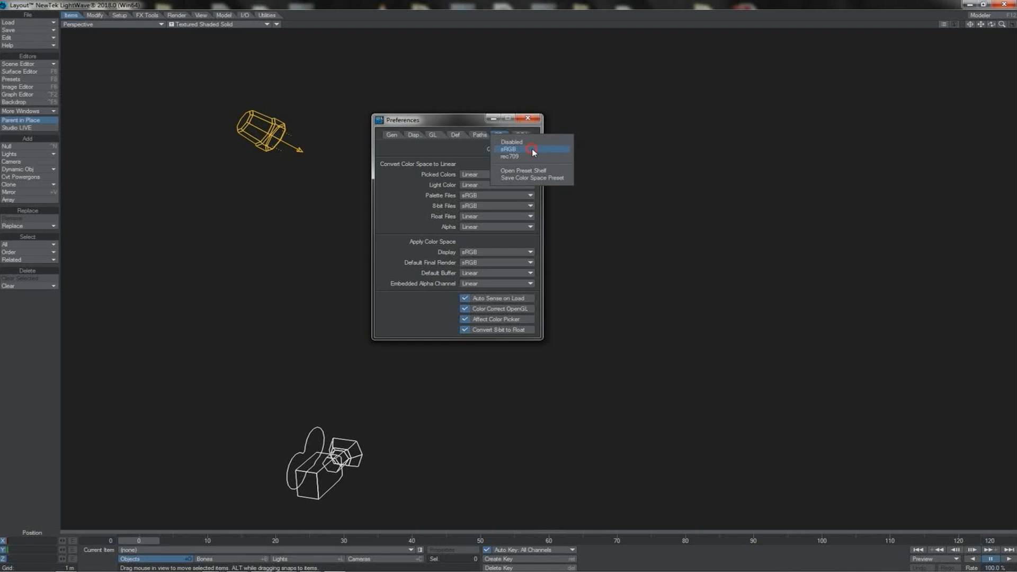
click(531, 150)
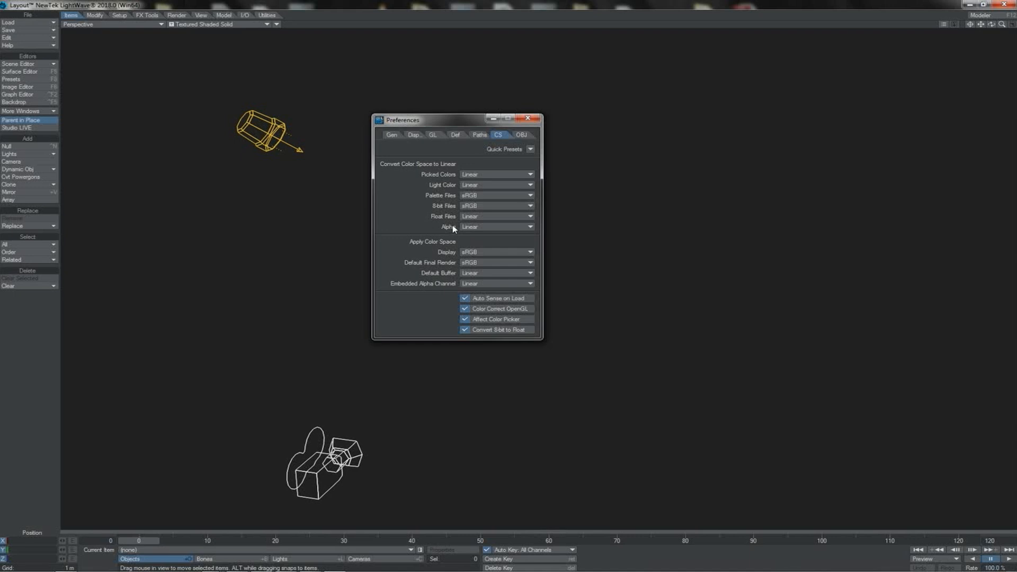
click(530, 149)
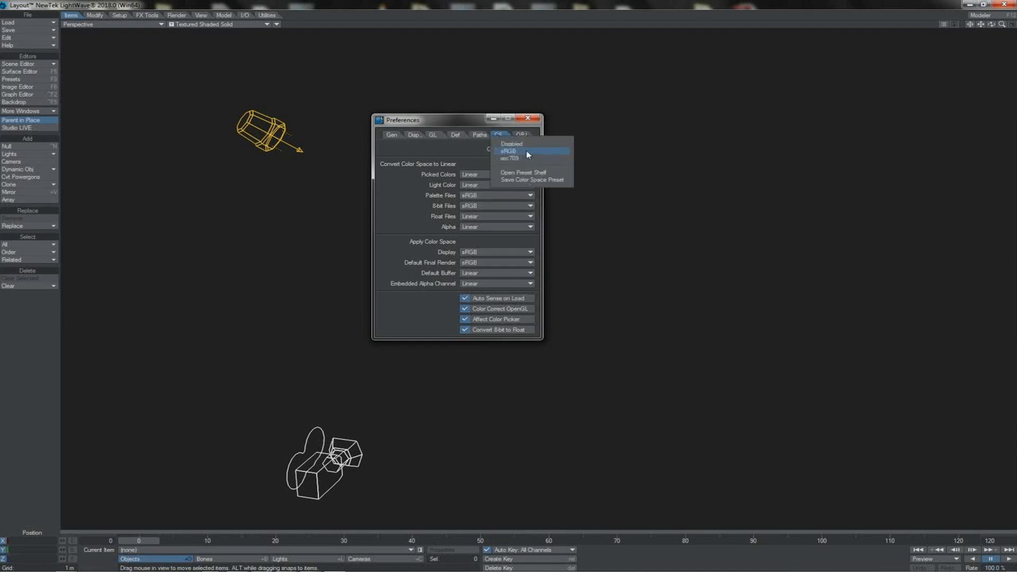
click(445, 153)
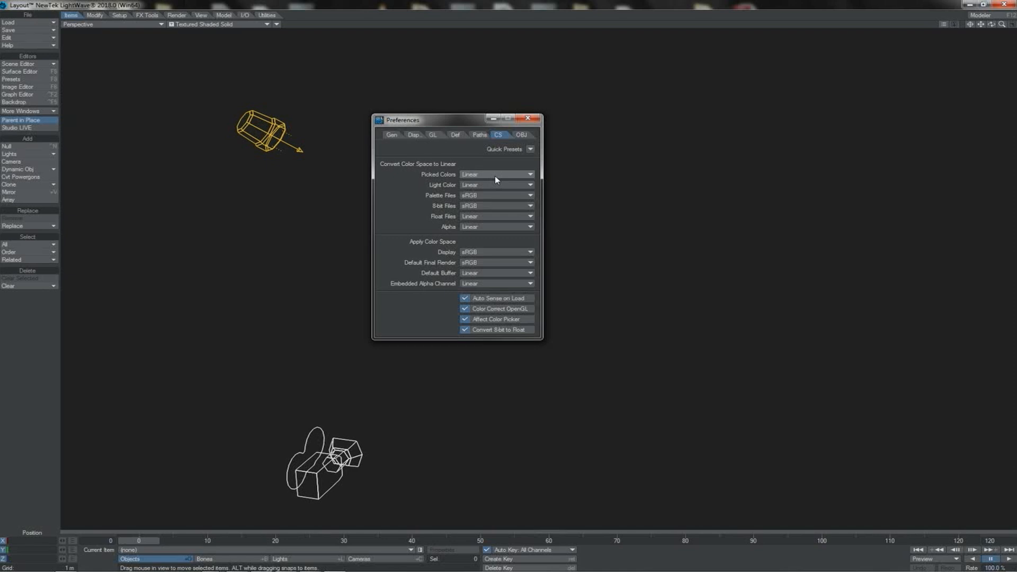
click(530, 149)
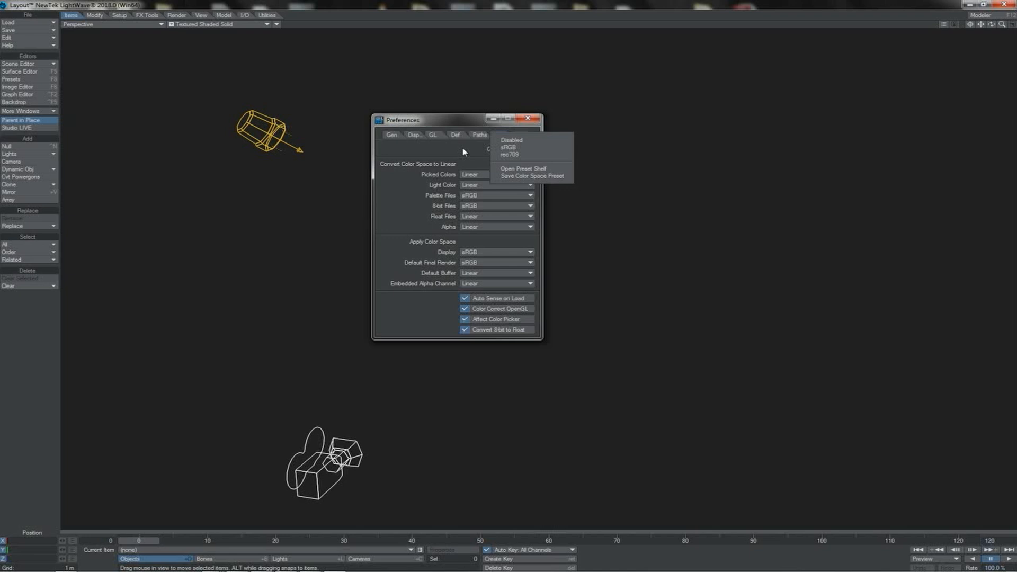
click(504, 148)
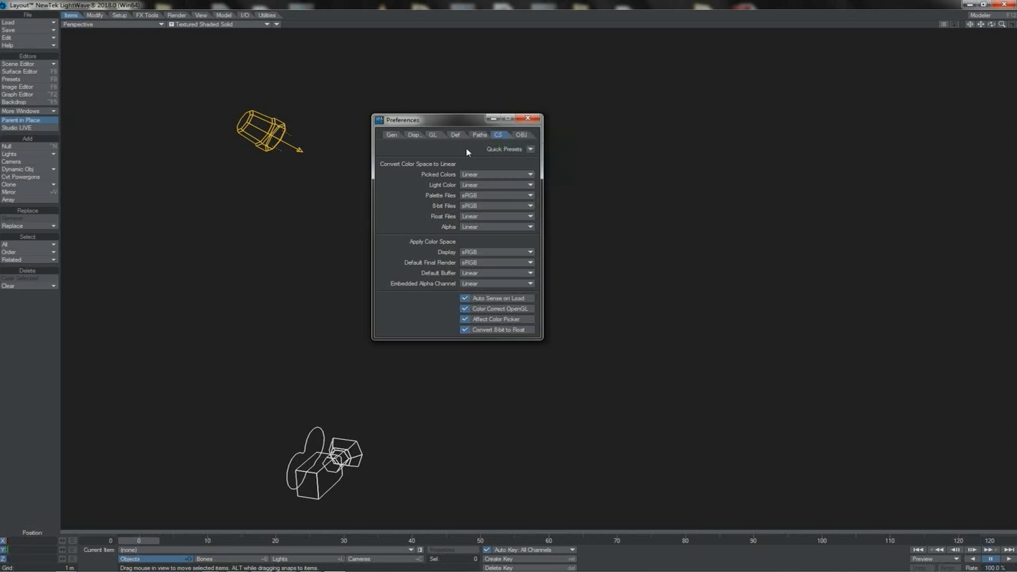
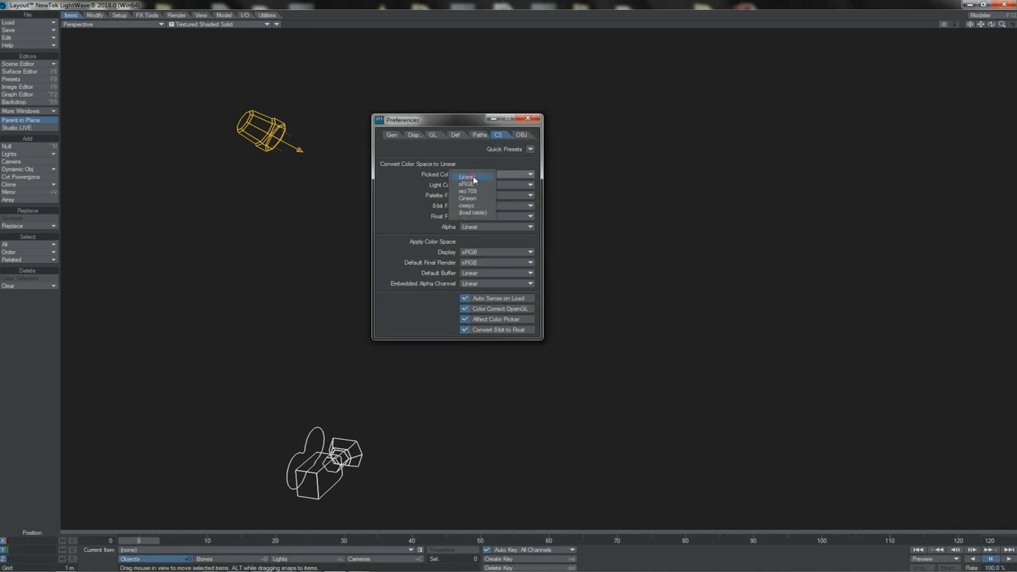
Step: Set the Picked Colors and Light Color spaces to Linear, and Palette Files, 8-bit Files and Display to sRGB
click(482, 185)
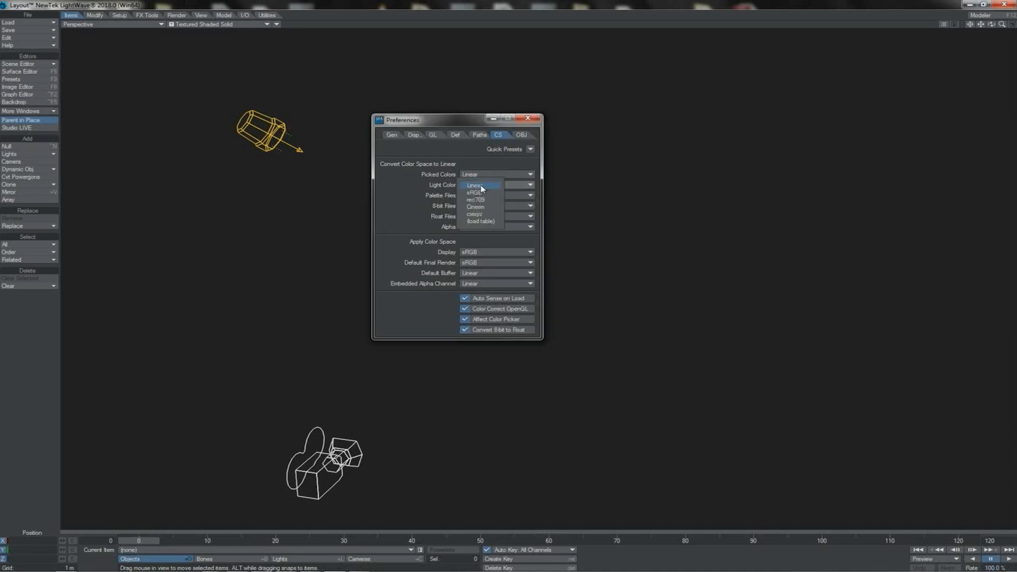
click(481, 187)
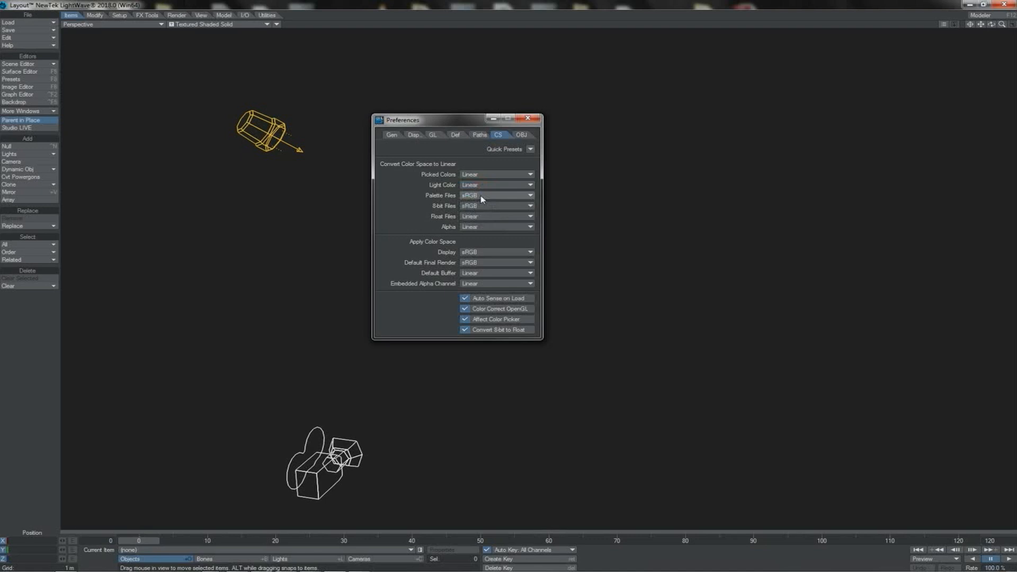
click(482, 196)
click(474, 197)
click(474, 205)
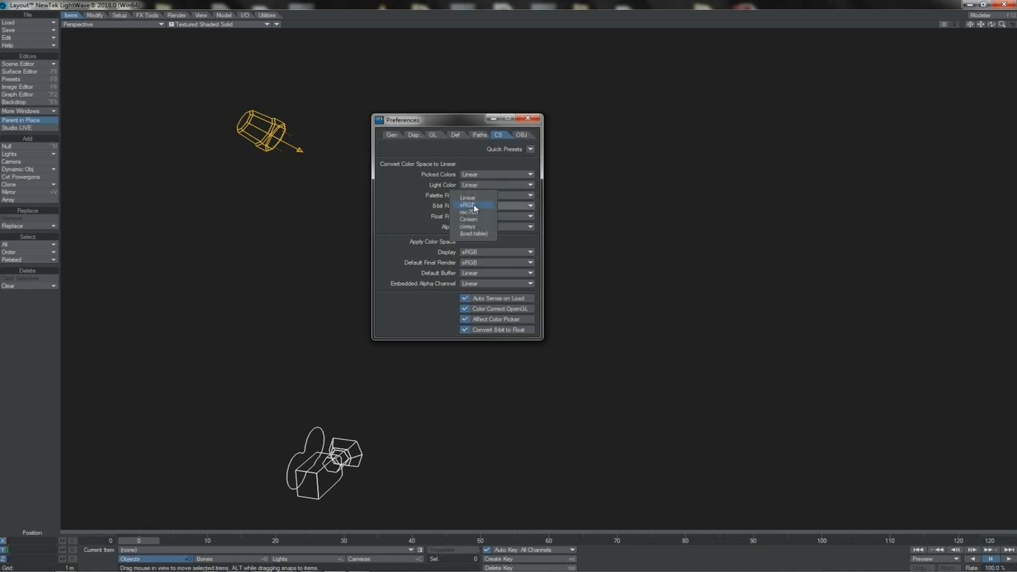
click(474, 205)
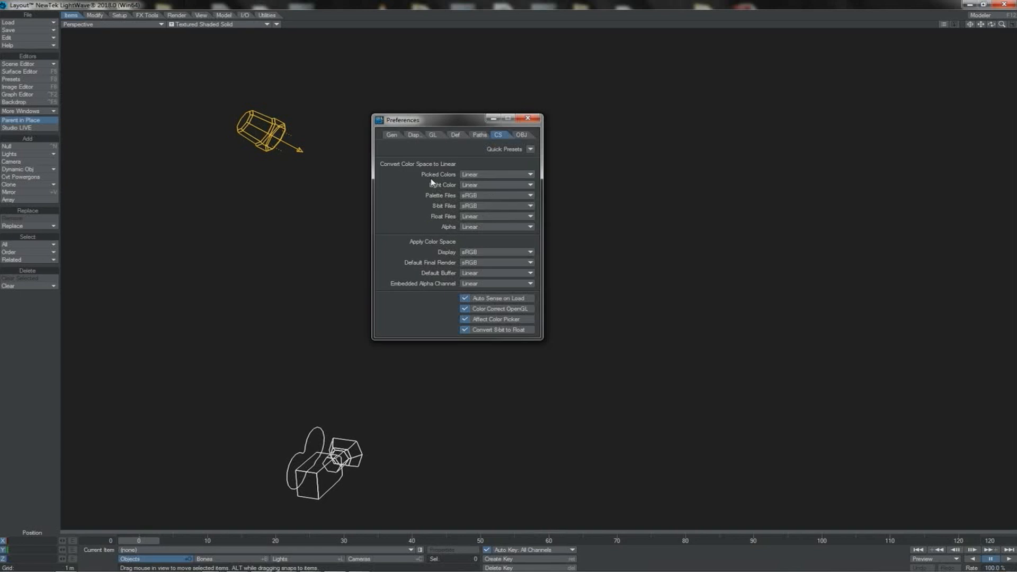
click(490, 253)
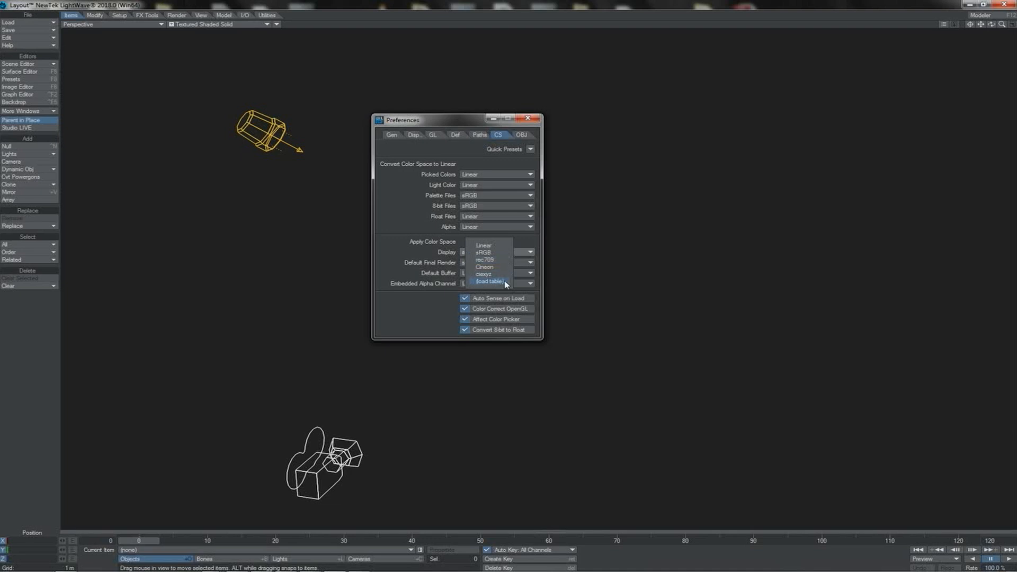
click(483, 253)
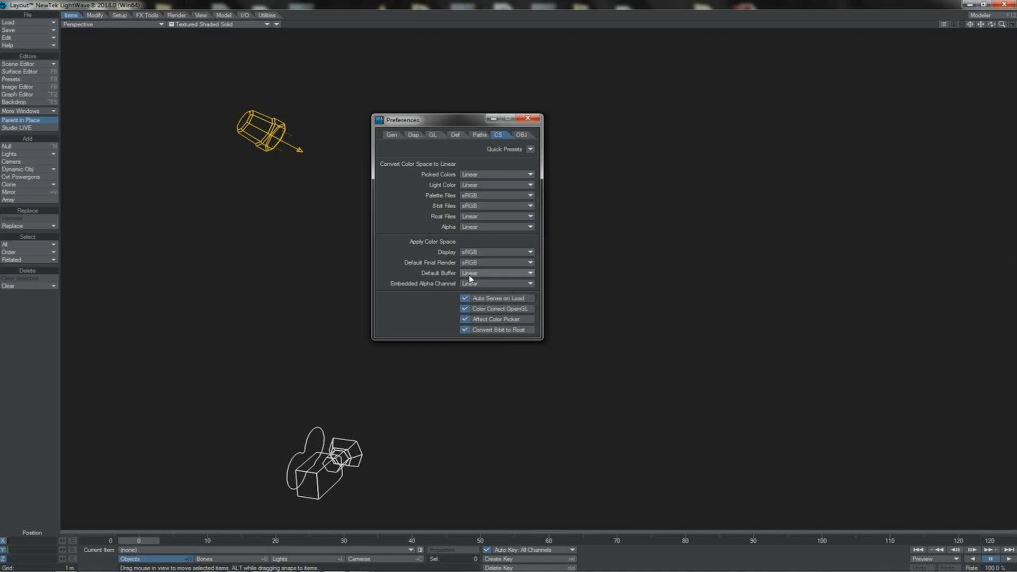
Step: Switch to Photoshop and hide the Final_Render_325, Specular_Direct_325, Refraction_325 and Luminosity_325 layers
key(alt+Tab)
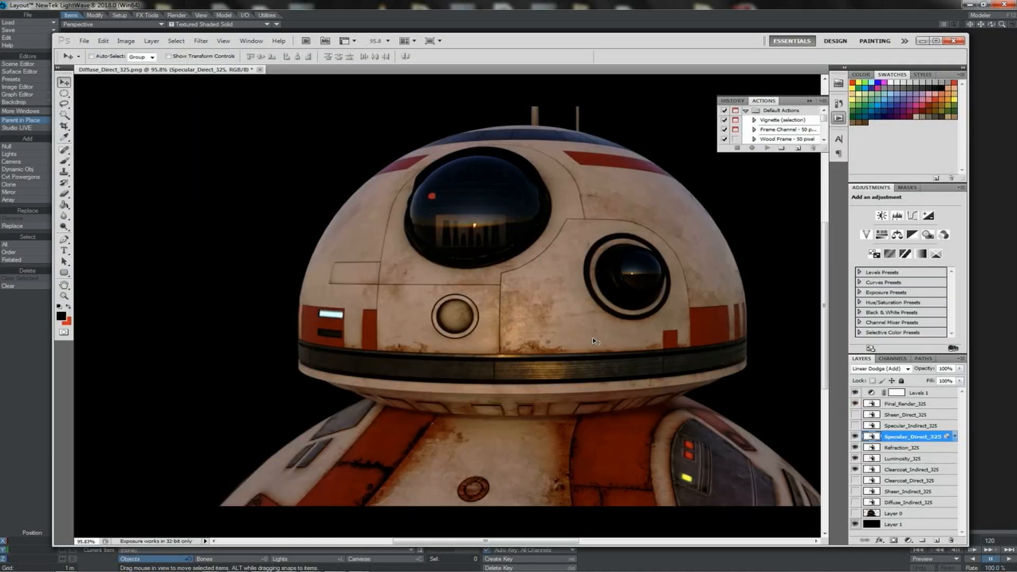
click(905, 405)
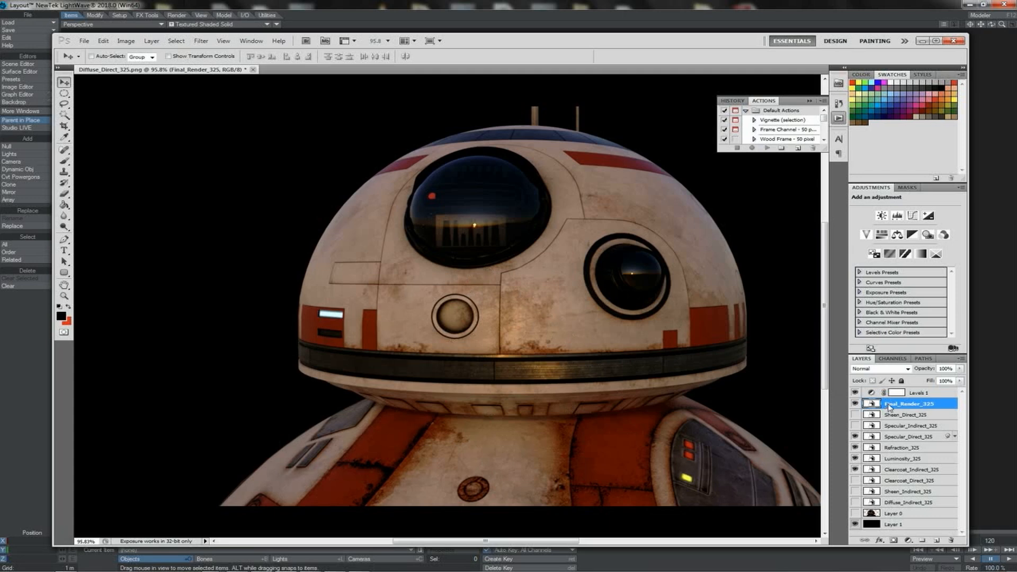
click(854, 404)
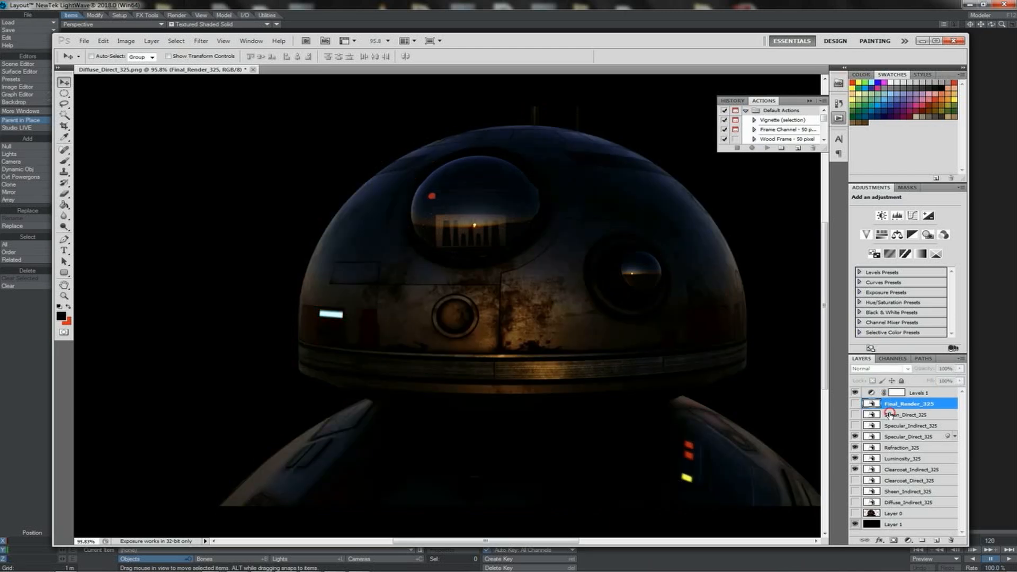
click(892, 414)
click(894, 426)
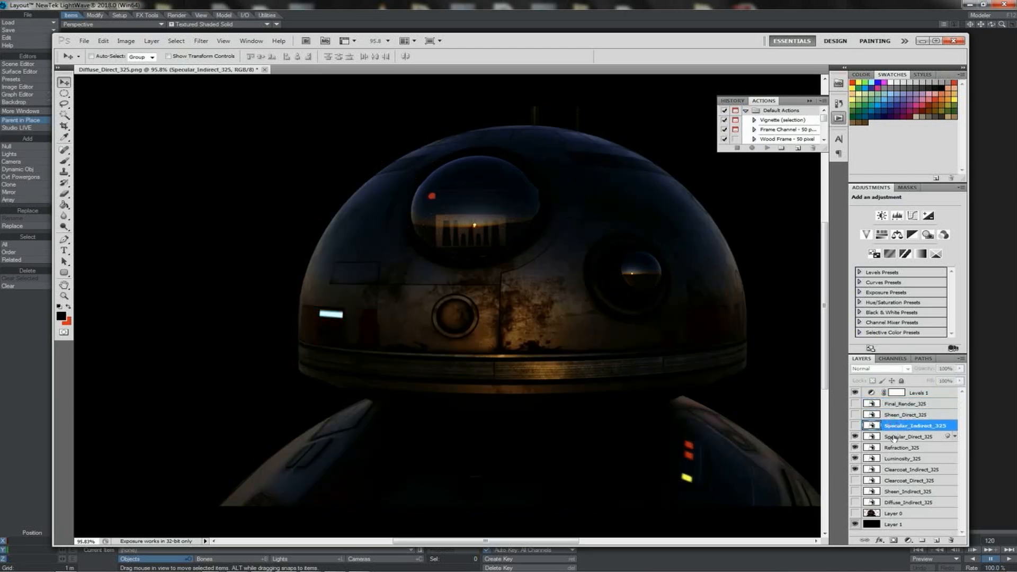
click(854, 436)
click(854, 447)
click(854, 458)
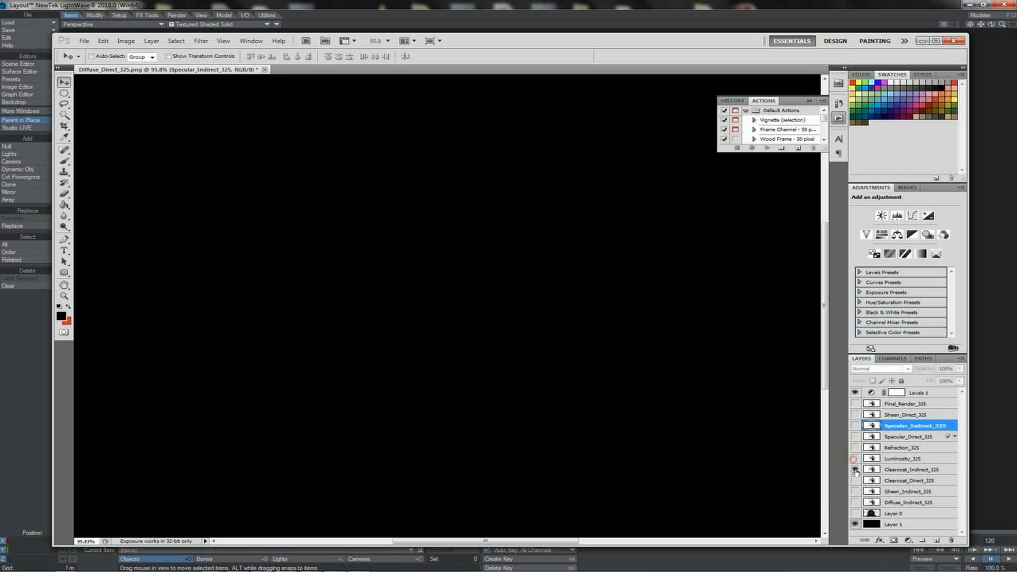
Step: View the Luminosity, Specular_Indirect, Specular_Direct and Diffuse_Indirect passes one at a time by toggling their visibility
click(855, 459)
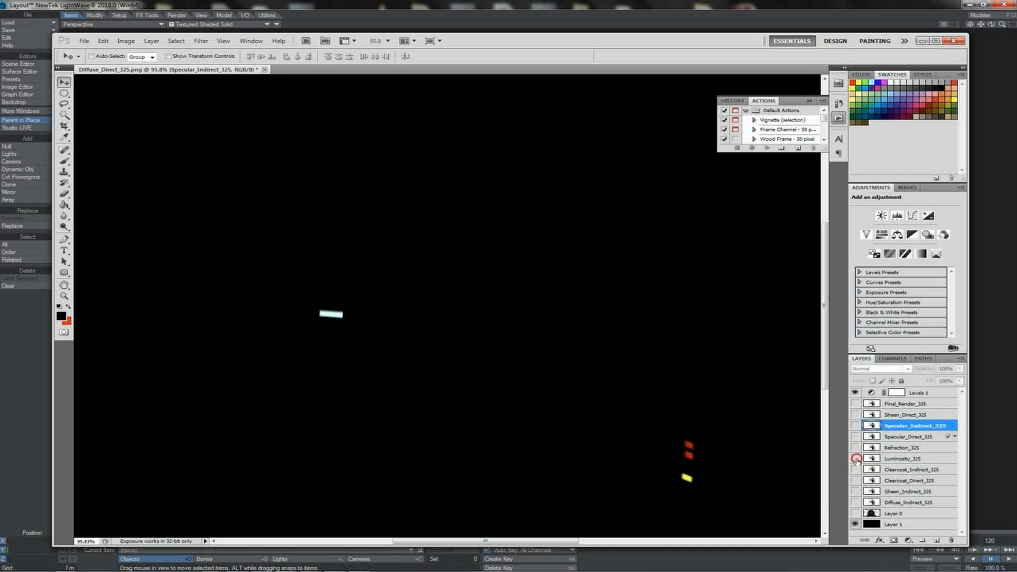
click(854, 459)
click(854, 425)
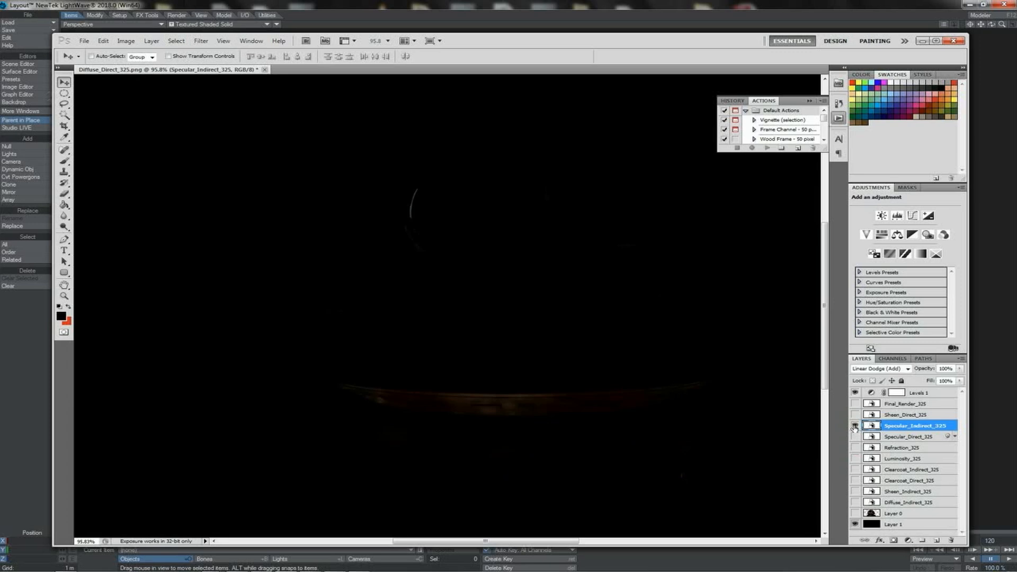
click(854, 425)
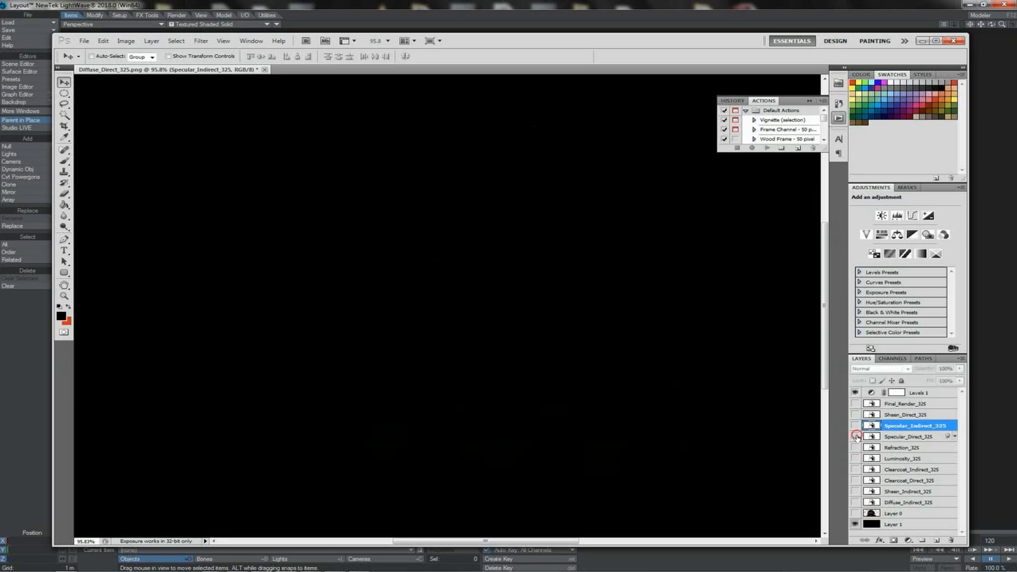
click(855, 436)
click(854, 436)
click(855, 502)
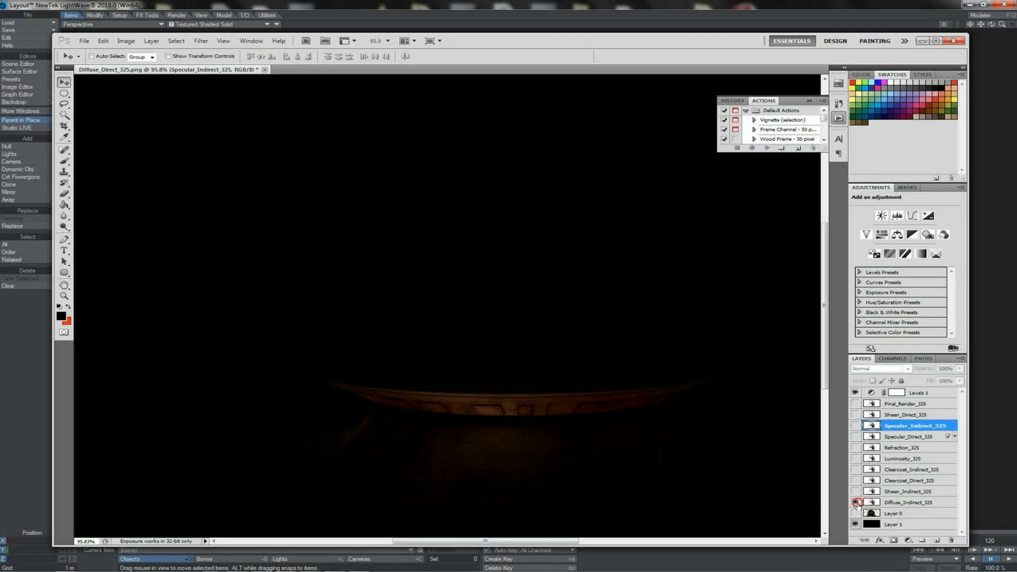
click(855, 502)
Step: Make Layer 0 and all pass layers from Diffuse_Indirect_325 up to Sheen_Direct_325 visible
click(855, 513)
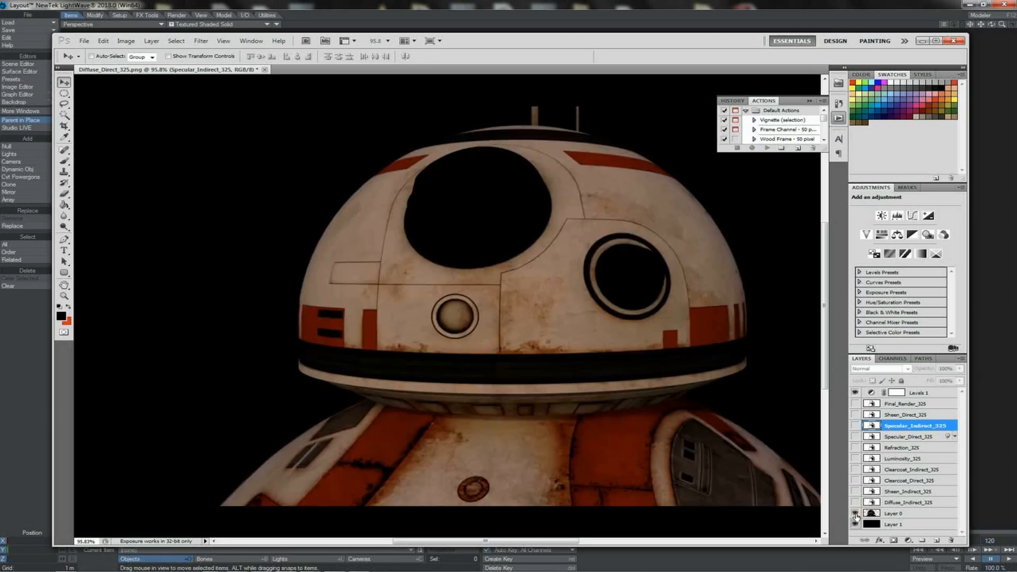
click(854, 502)
drag(857, 493, 856, 416)
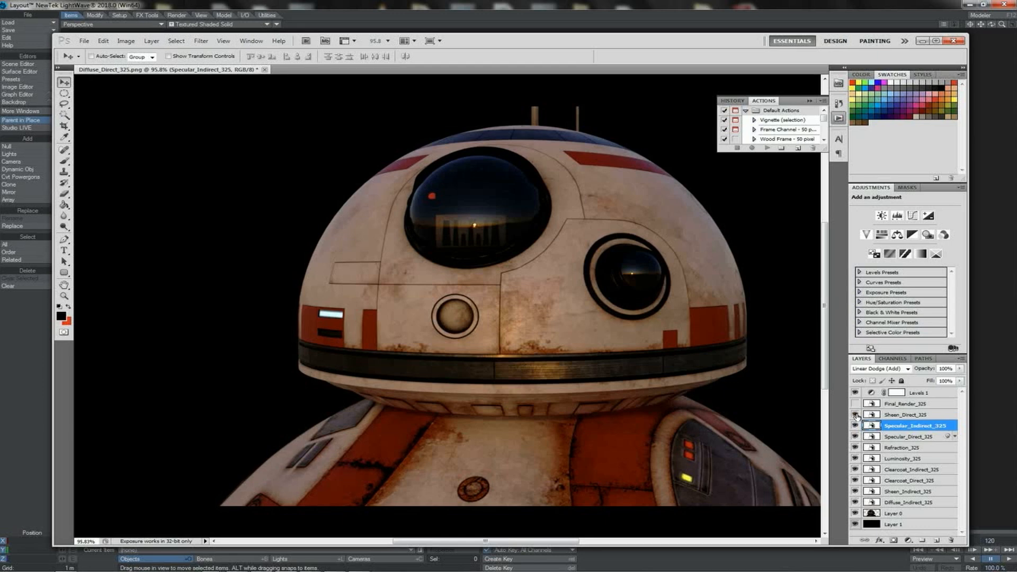
Step: Check the Refraction_325 layer's blend mode and set the Luminosity_325 layer to Linear Dodge (Add)
click(900, 449)
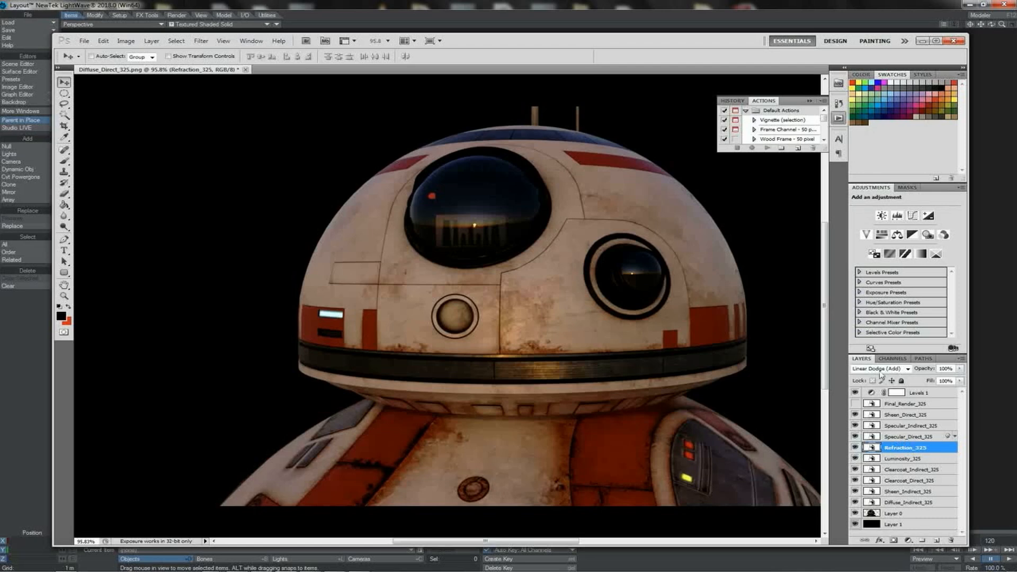
click(888, 457)
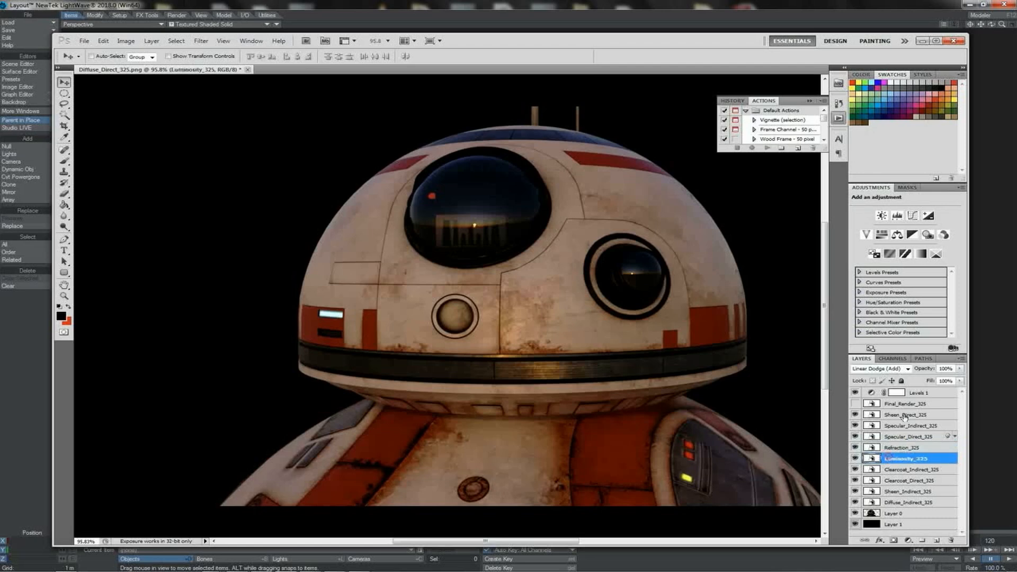
click(907, 369)
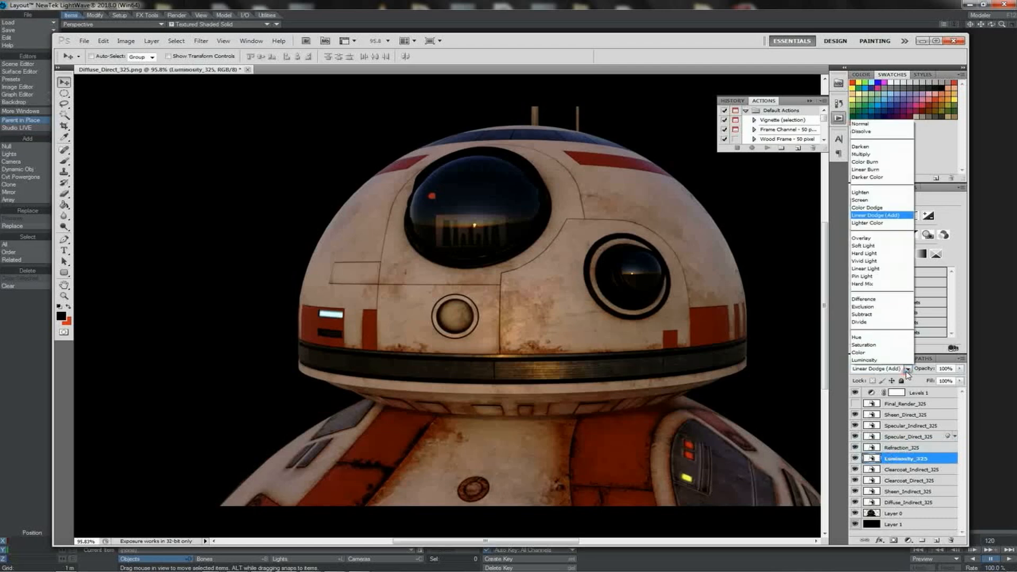
click(897, 216)
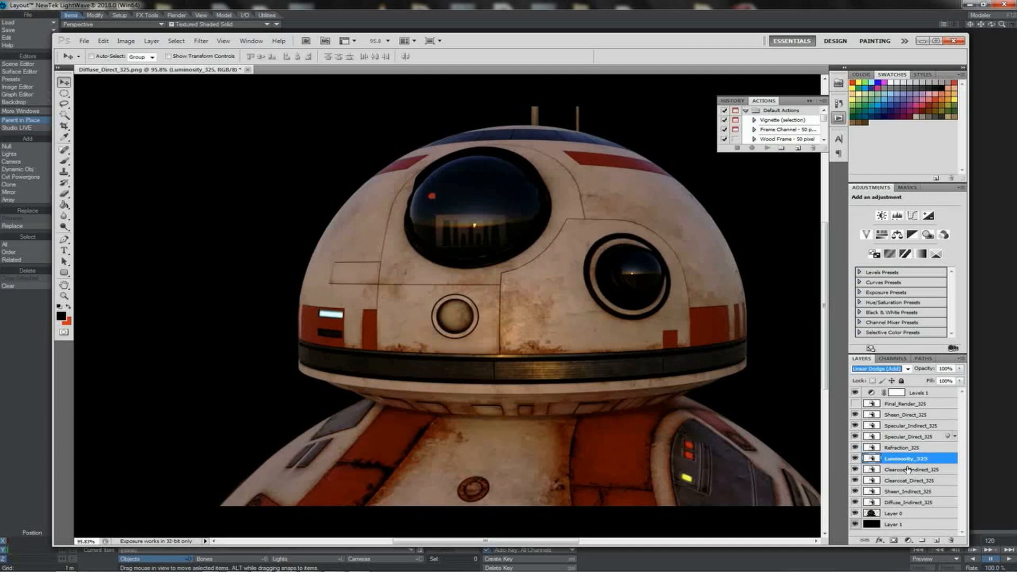
Step: Examine the blend modes of the clearcoat, sheen, luminosity and refraction pass layers
click(907, 470)
click(907, 481)
click(907, 491)
click(906, 482)
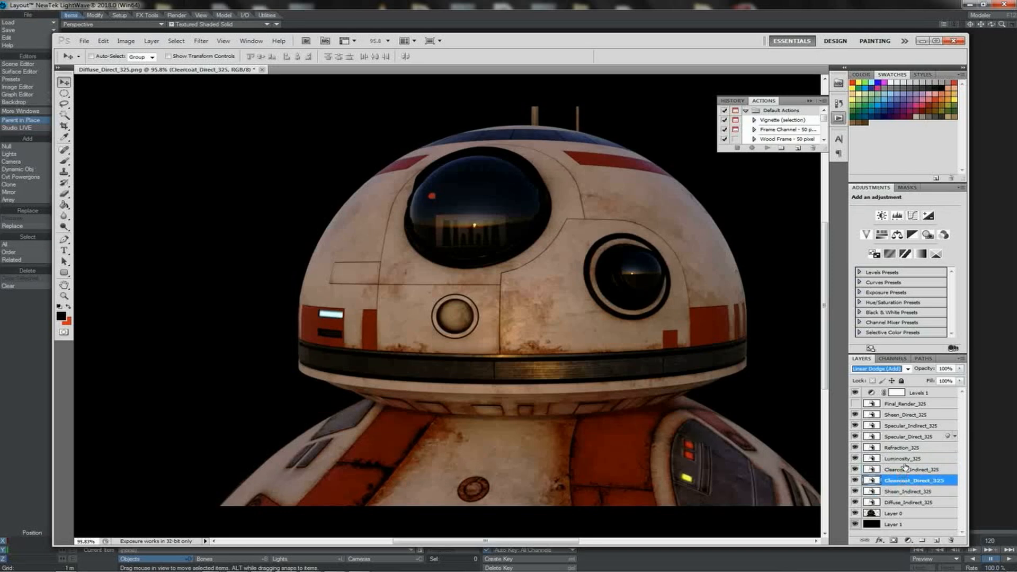
click(905, 459)
click(906, 451)
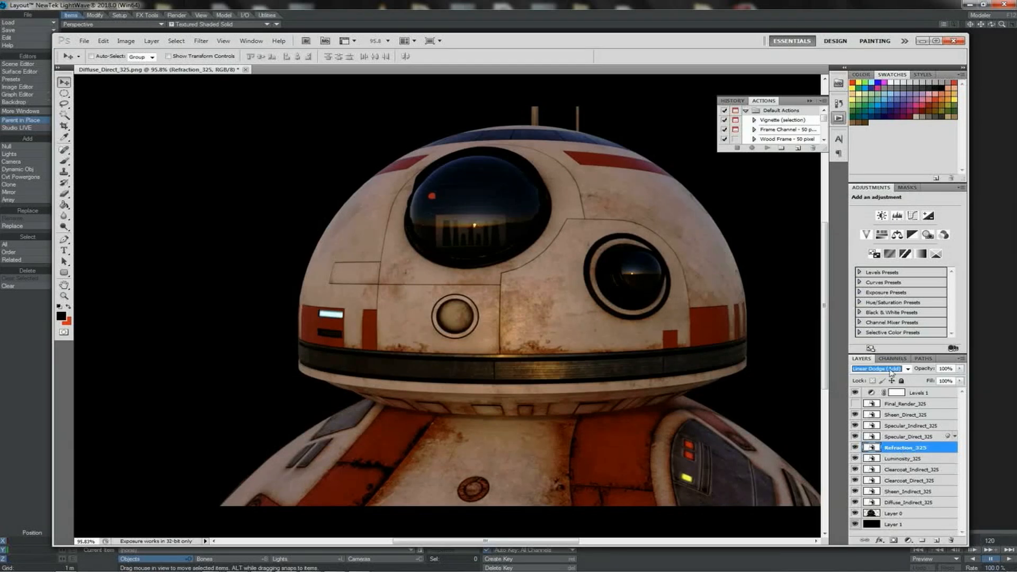
click(909, 370)
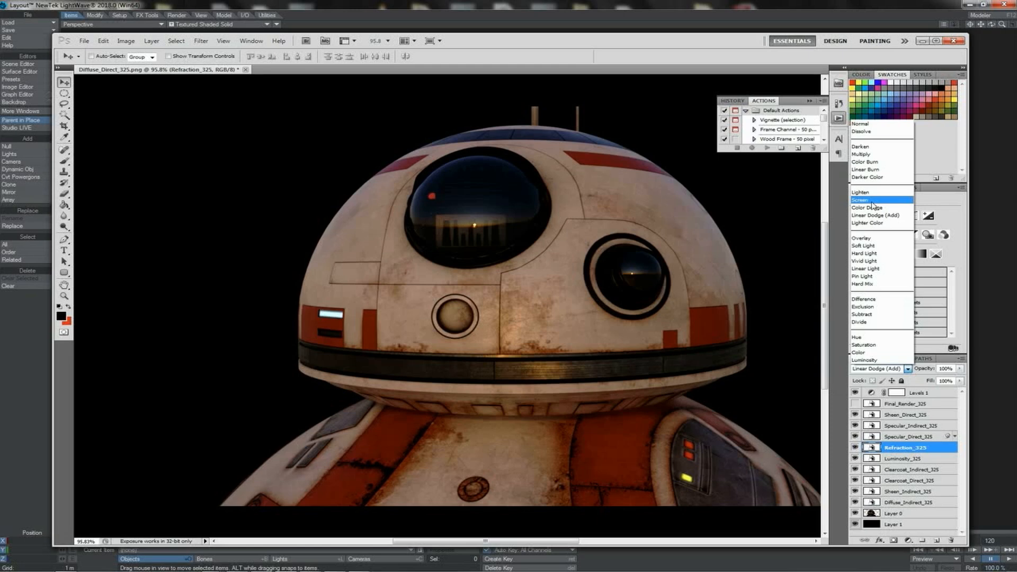
click(824, 302)
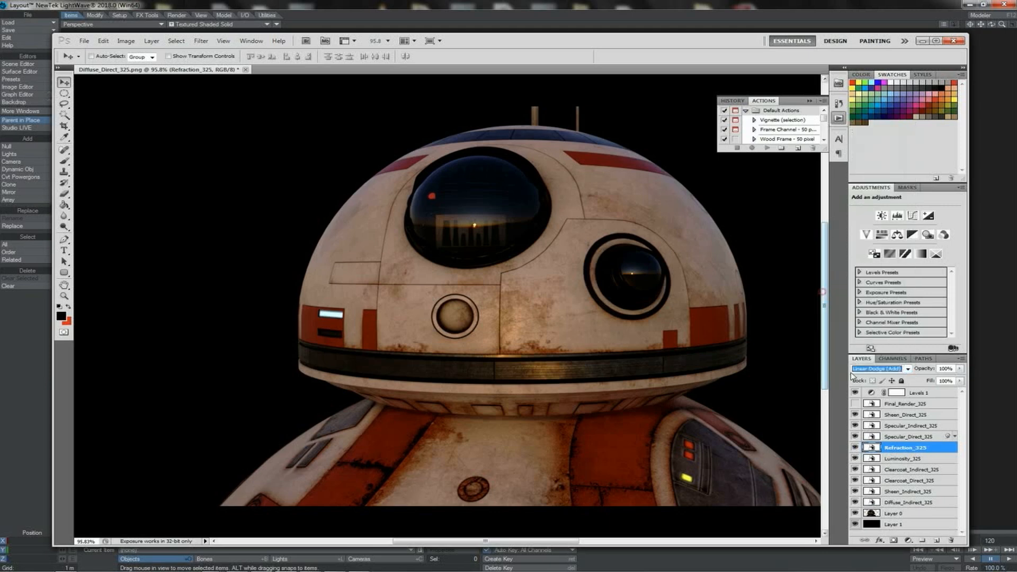
click(894, 458)
click(894, 470)
click(894, 483)
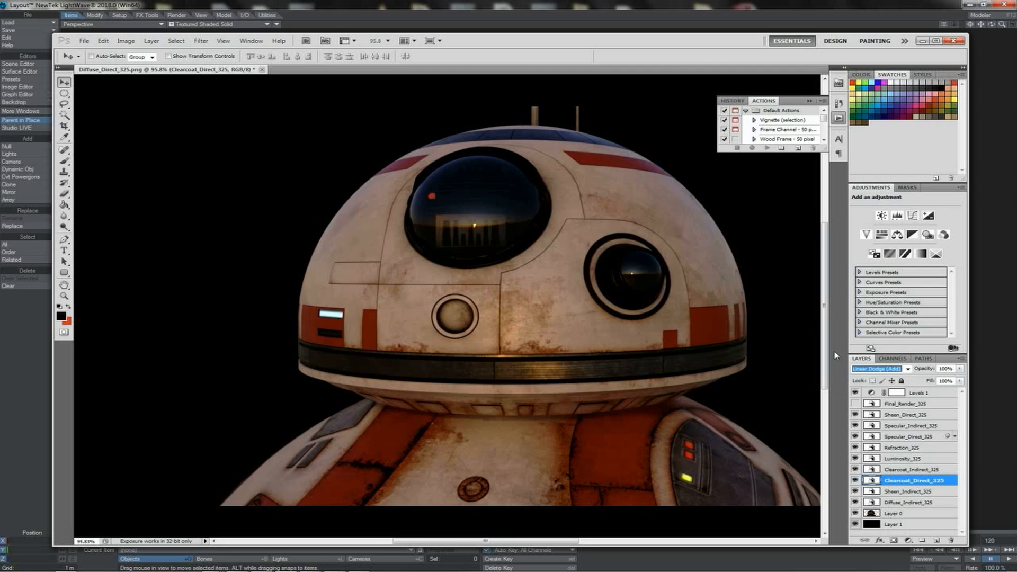
Step: Hide the Levels 1 adjustment to compare the uncorrected passes, and turn it back on together with the Final_Render_325 layer
click(908, 392)
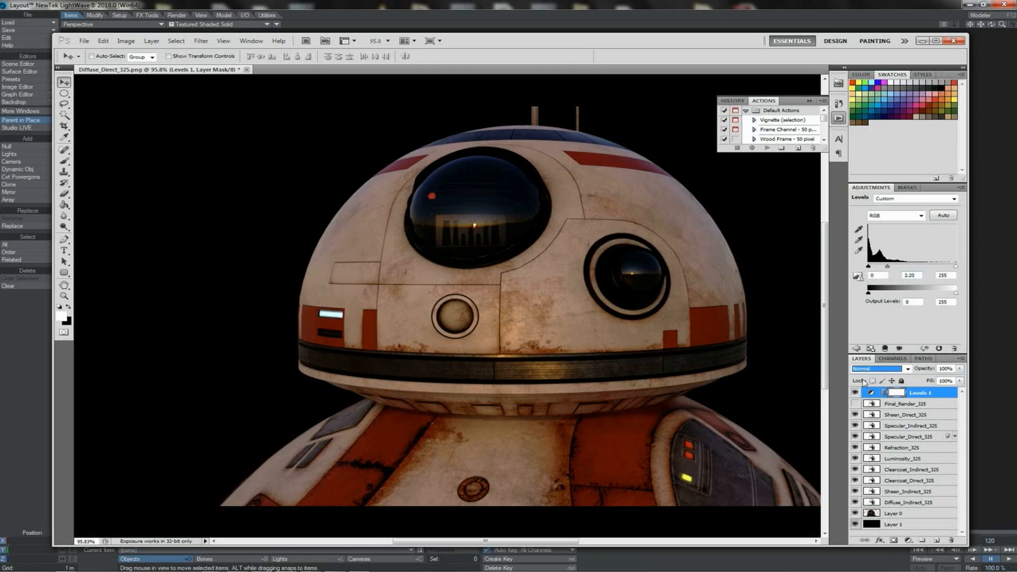
click(854, 392)
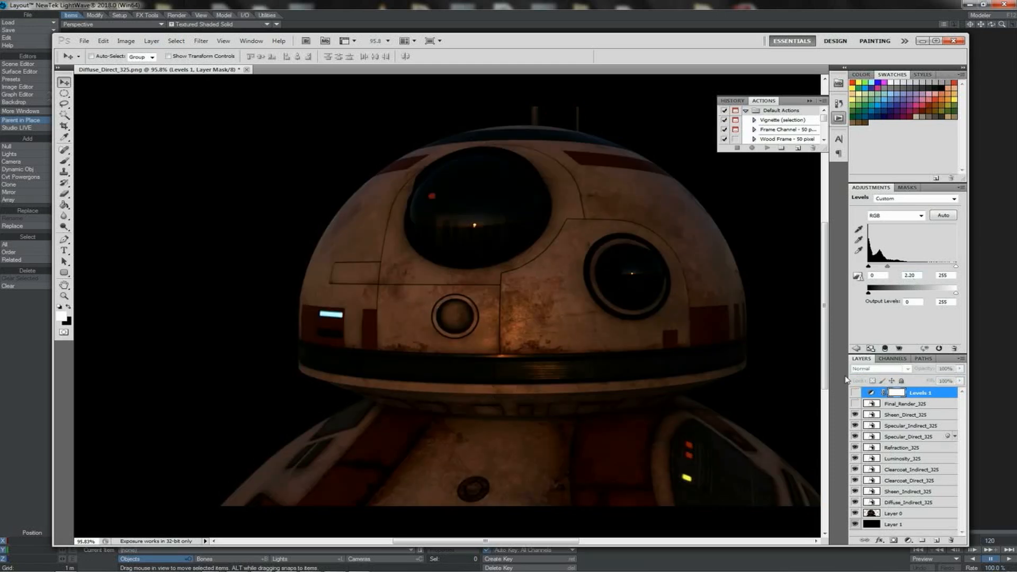
click(888, 416)
click(891, 426)
click(892, 437)
click(892, 470)
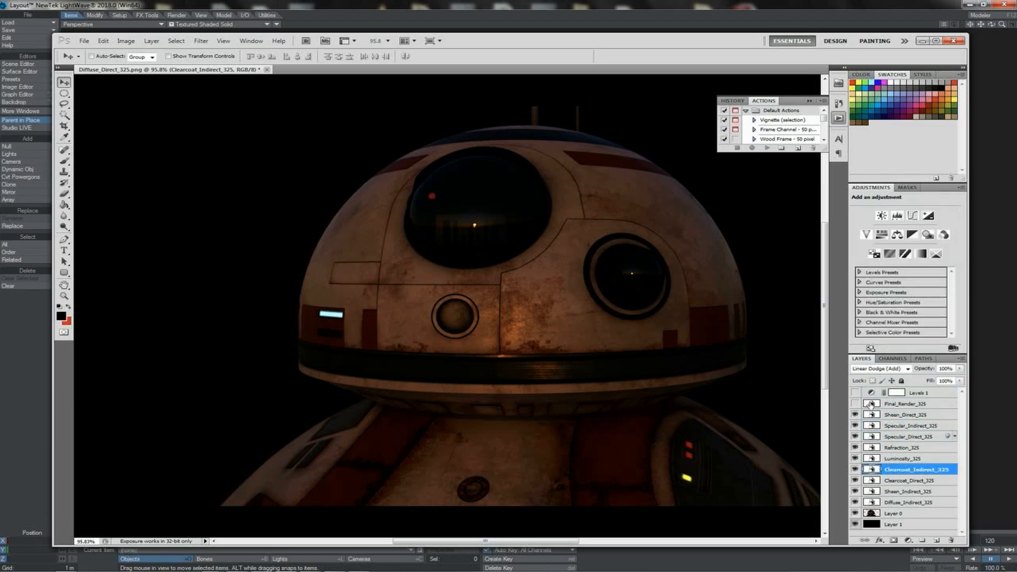
click(854, 403)
click(856, 393)
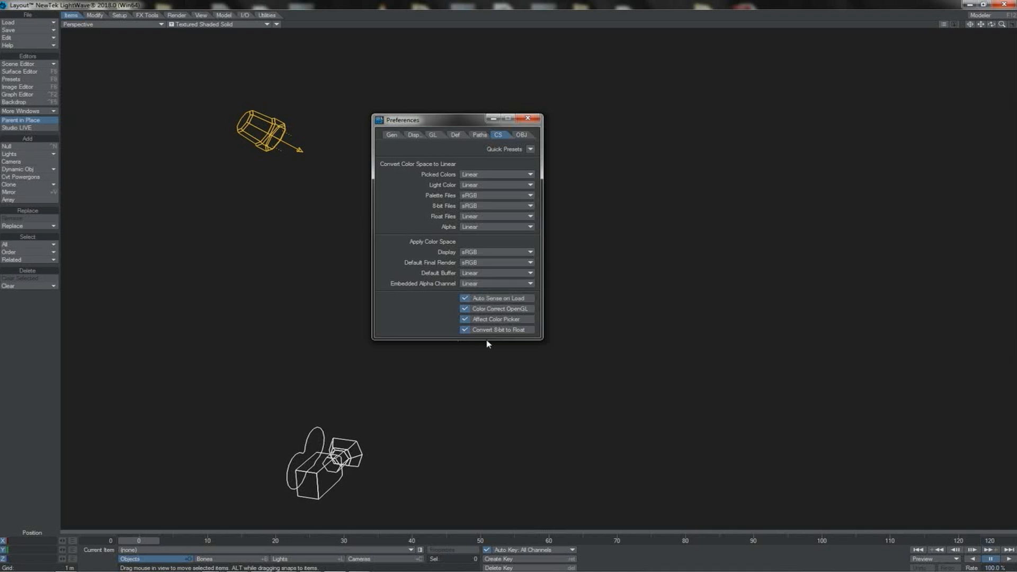
Step: Toggle Color Correct OpenGL off and back on in the LightWave preferences, and reselect sRGB as the Display color space
click(486, 309)
click(486, 311)
click(484, 310)
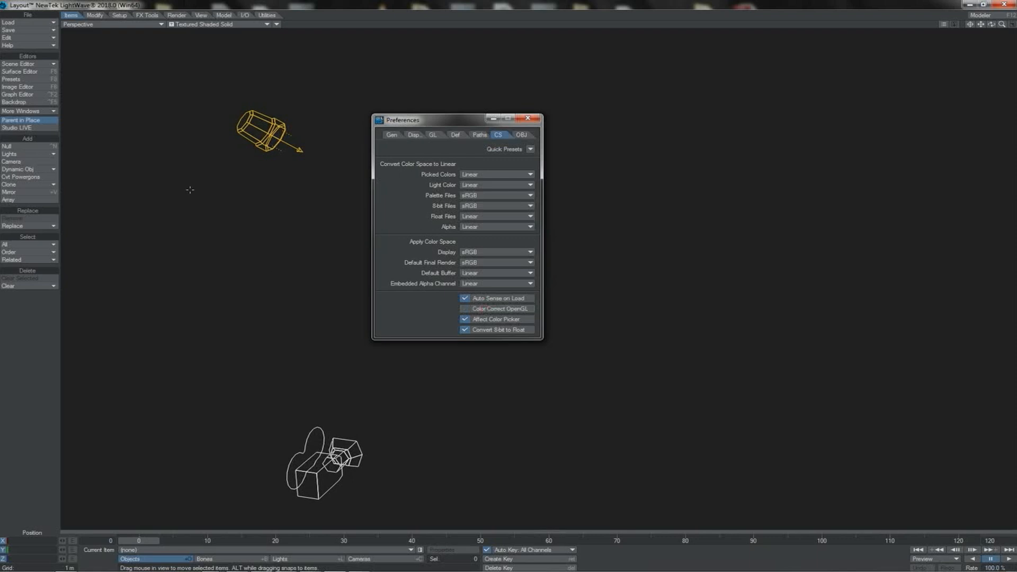
click(484, 310)
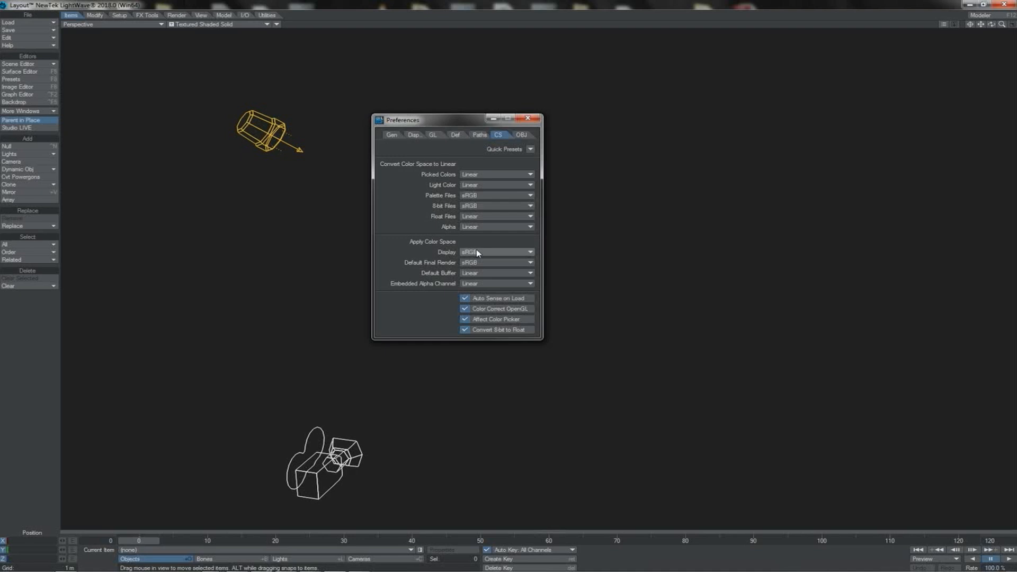
click(466, 253)
click(483, 256)
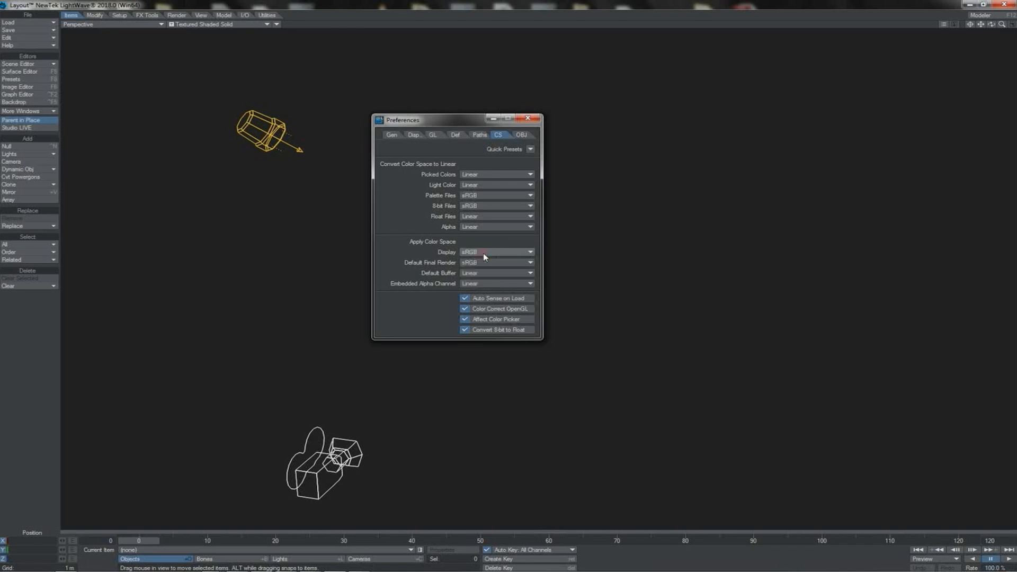
click(464, 309)
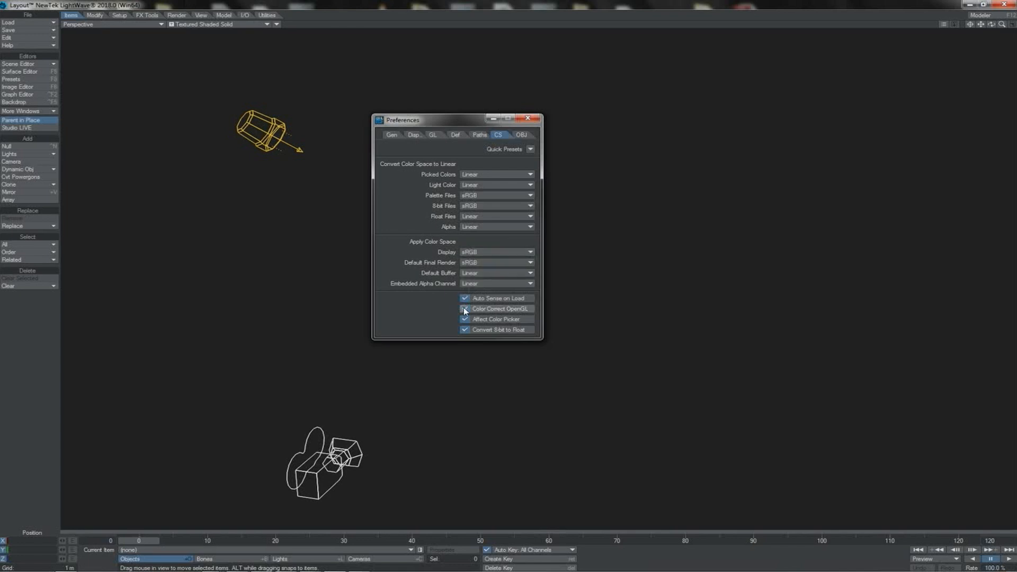
click(464, 309)
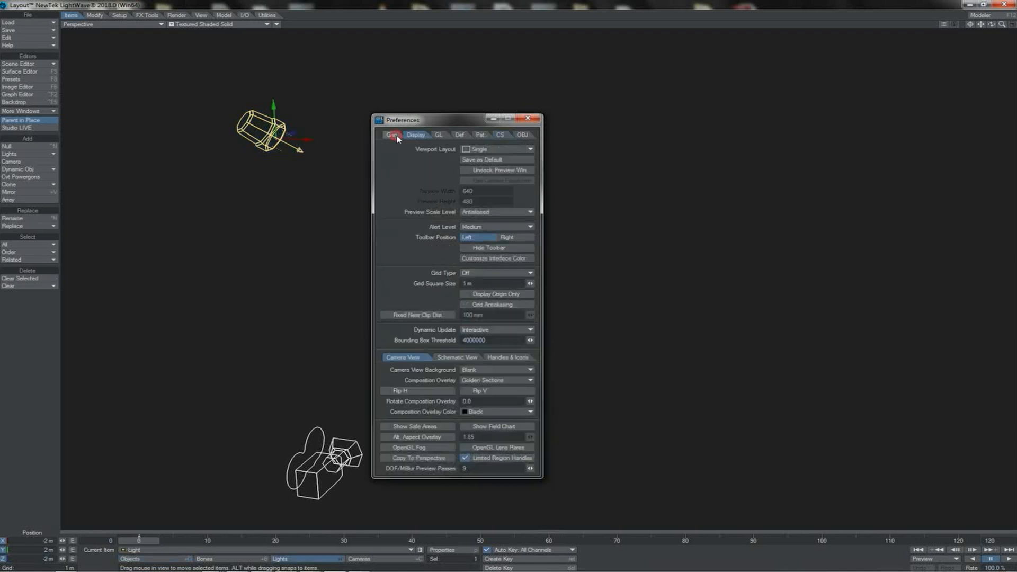
Step: Open the light's properties, set the preferences' color format to Float, and test the light's blue value at 0.71 before restoring it to 1.00
click(397, 136)
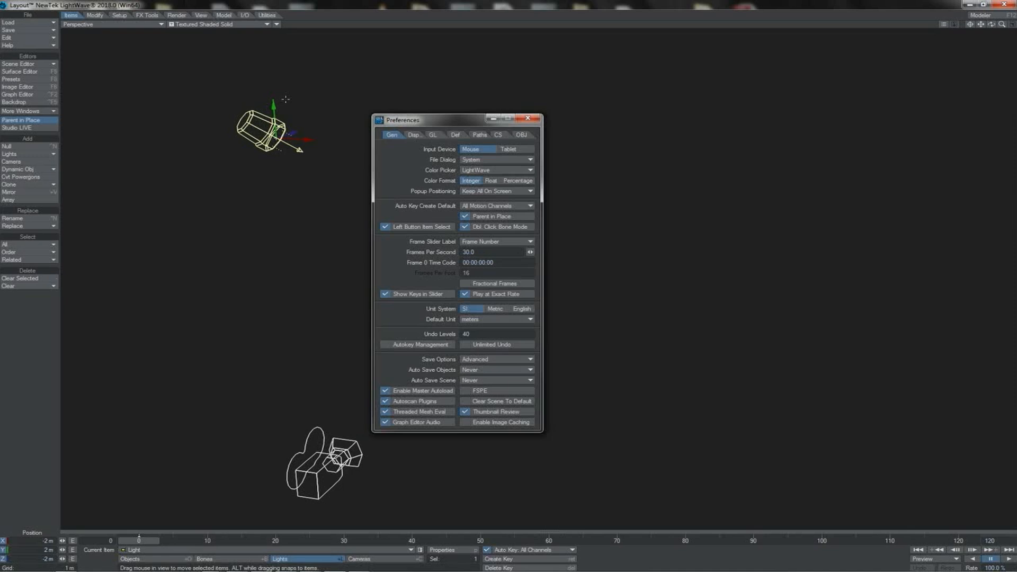
key(p)
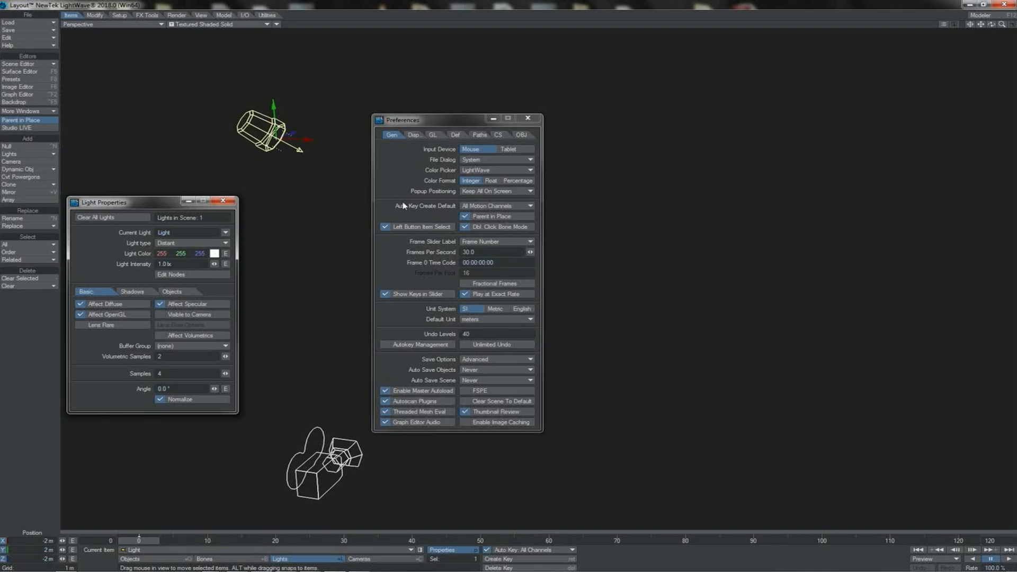
click(491, 181)
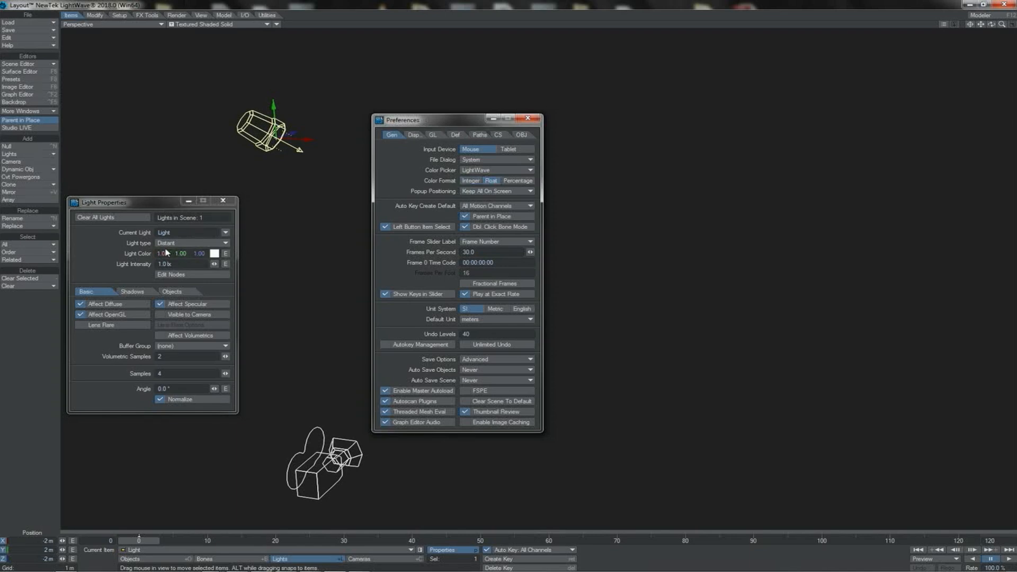
drag(197, 252, 199, 254)
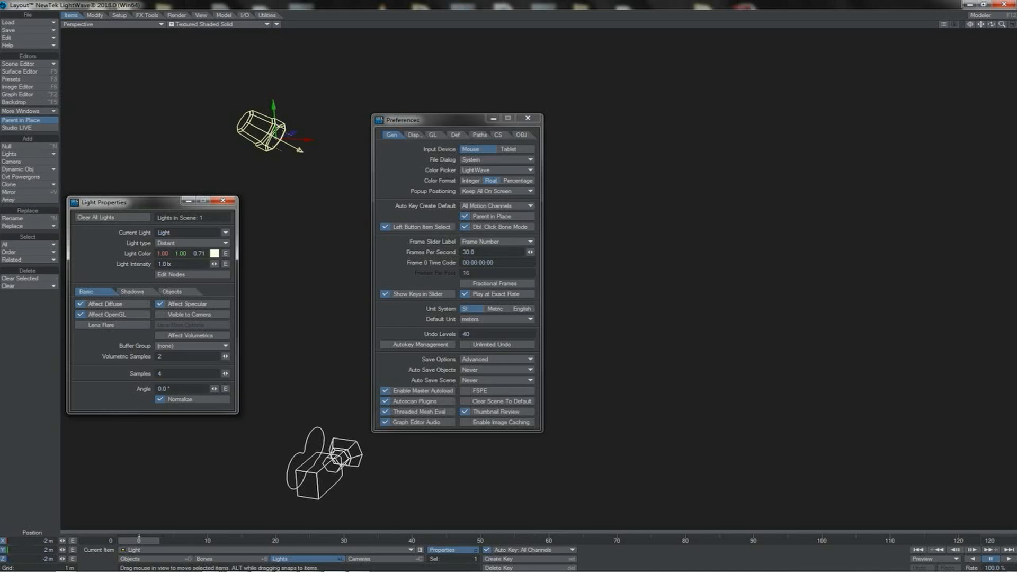
drag(198, 253, 206, 253)
Step: Set the color format to Percentage, lower the light's blue value to 73%, and return to the color space preferences
click(518, 181)
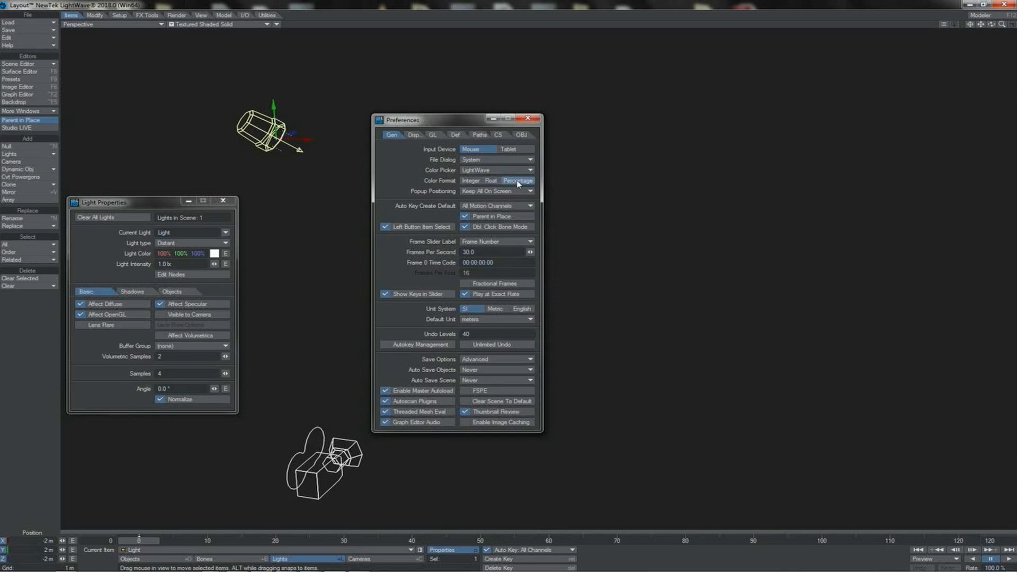
click(198, 254)
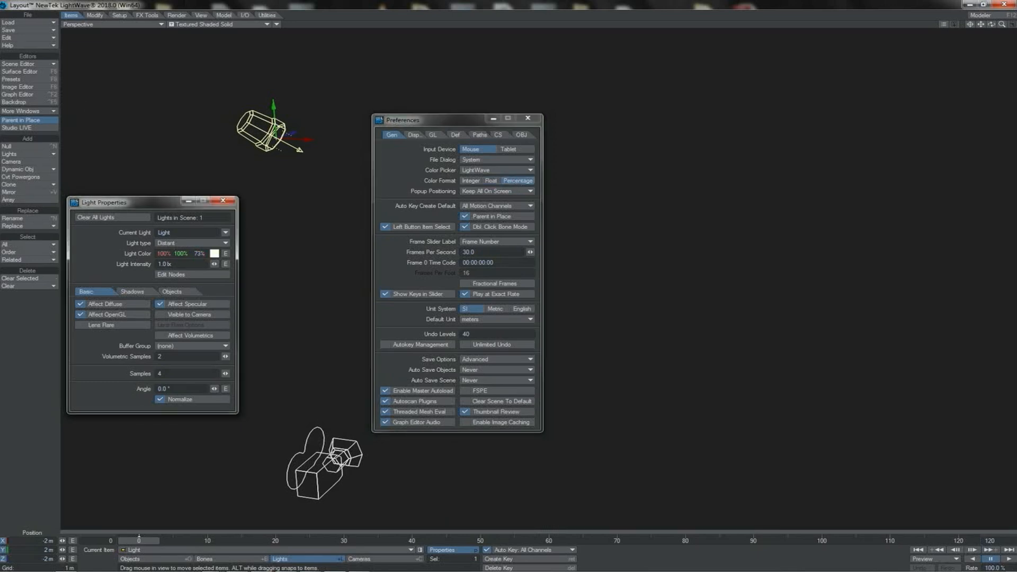
click(498, 135)
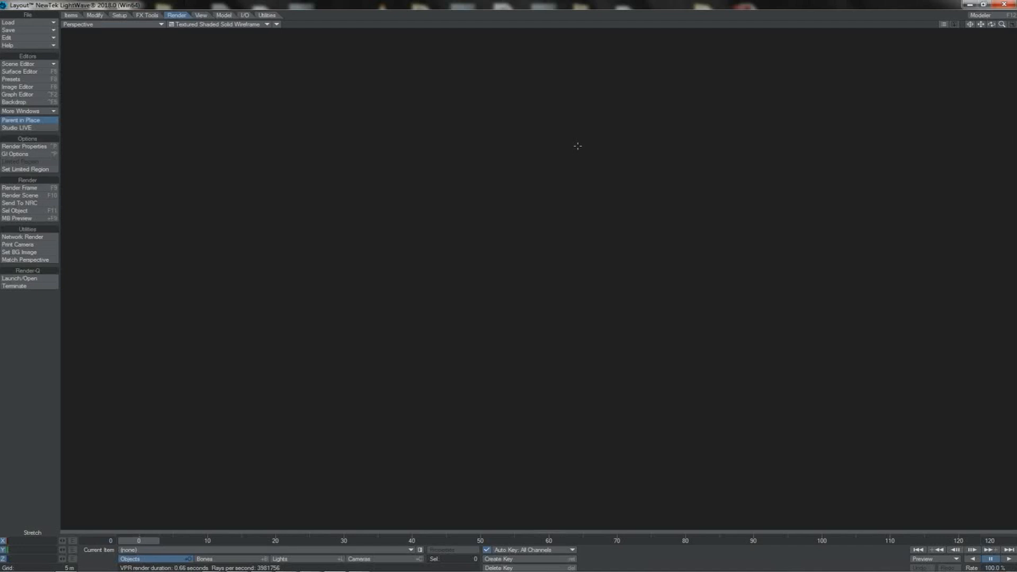
Step: Open the VPR options beside the empty view and switch the perspective viewport to VPR rendering
click(943, 24)
drag(143, 113, 527, 153)
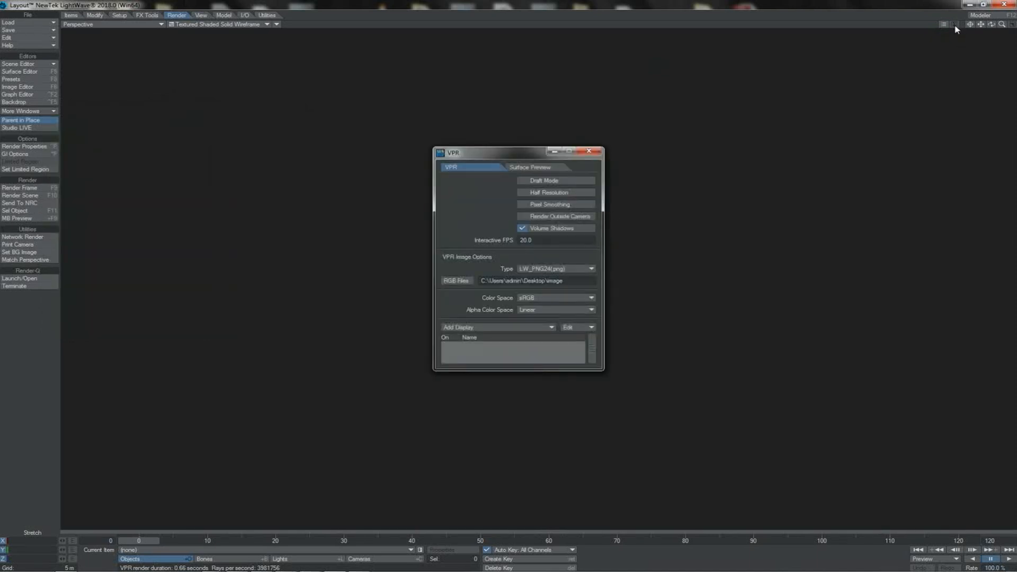
click(244, 26)
click(292, 69)
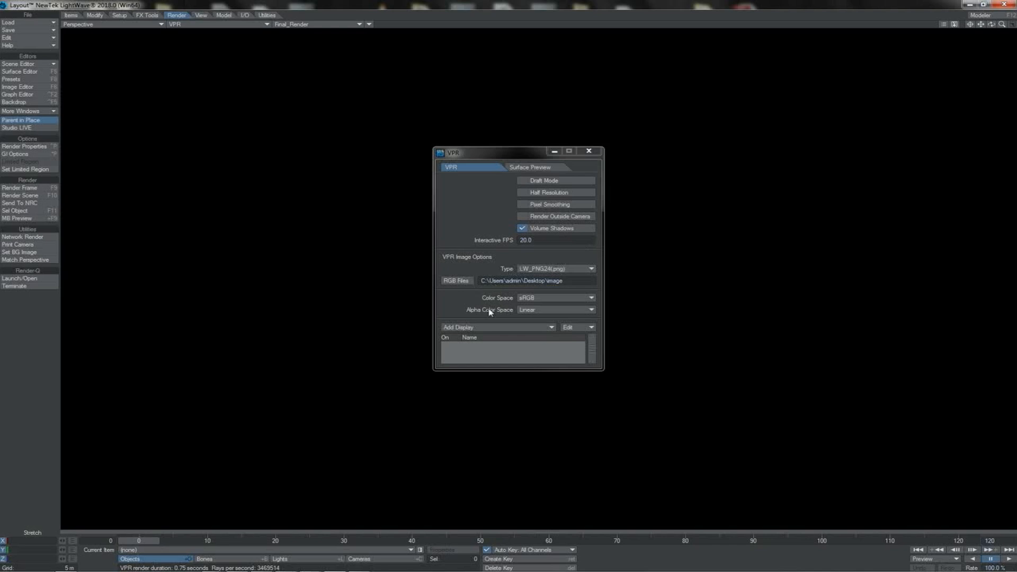
Step: Set the VPR image color space to Linear and reopen its list of color spaces
click(544, 299)
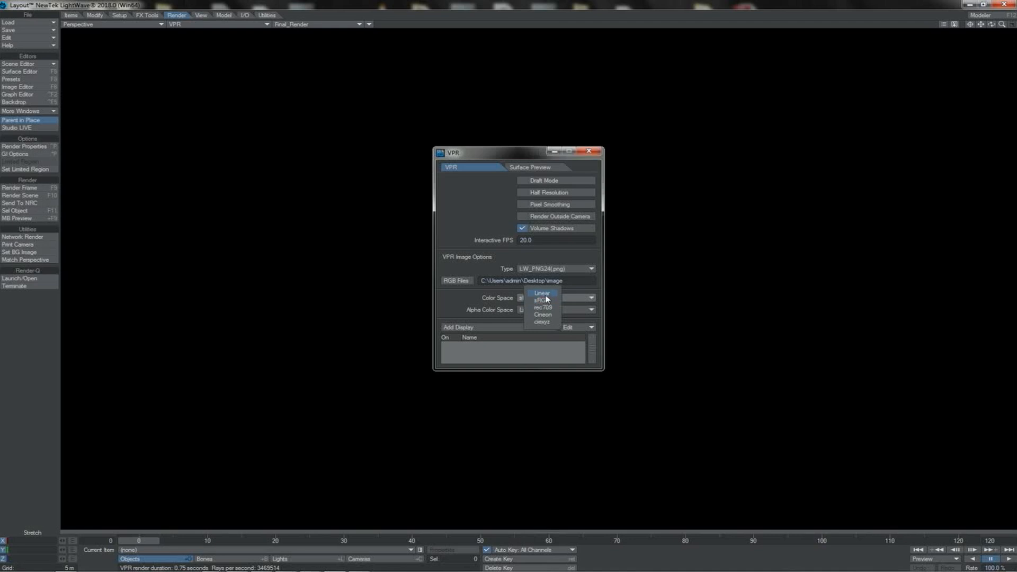
click(545, 294)
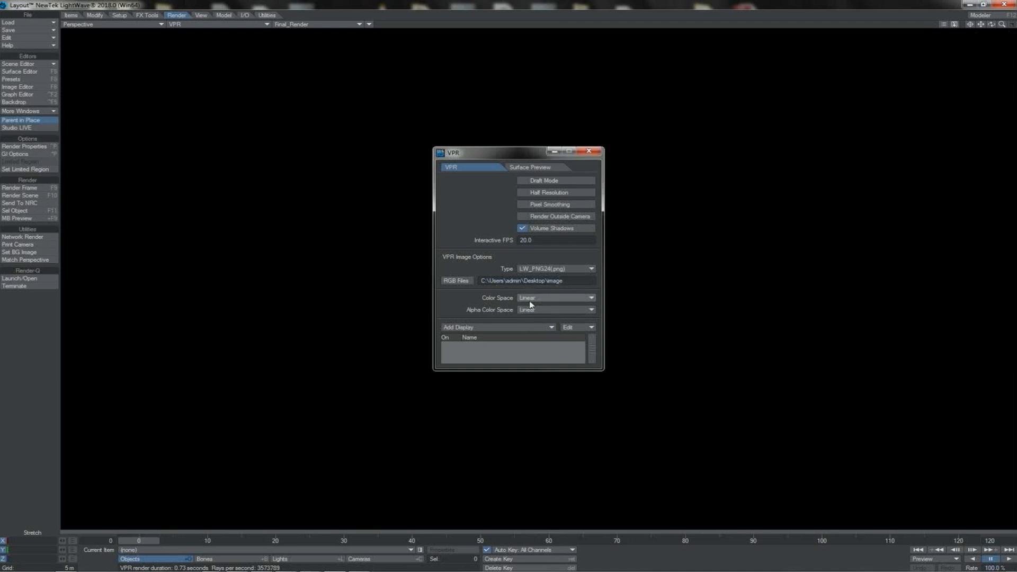
click(537, 300)
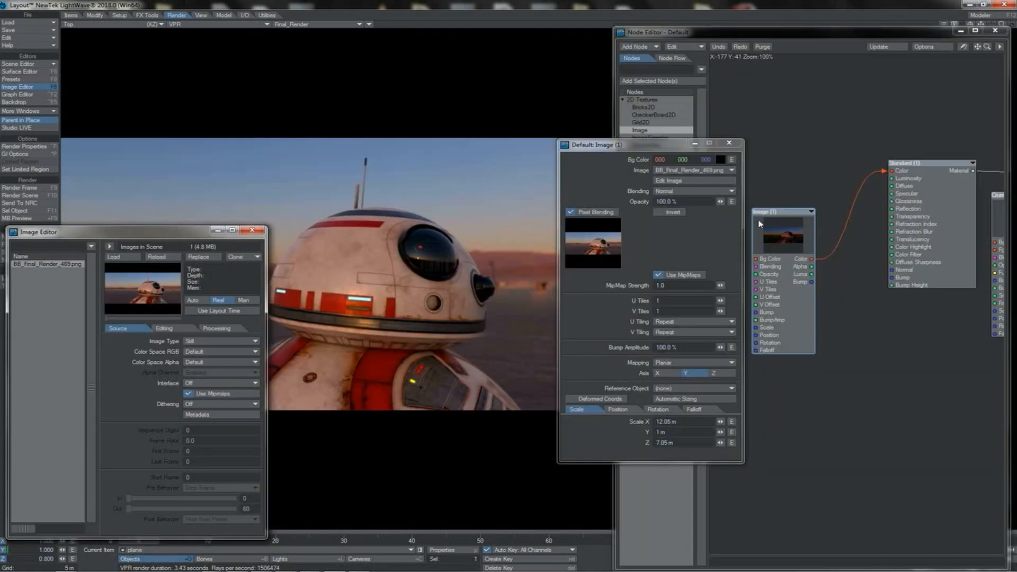
Step: Switch the top viewport to Shaded Solid for comparison with the textured plane, and return it to VPR
drag(788, 246, 805, 235)
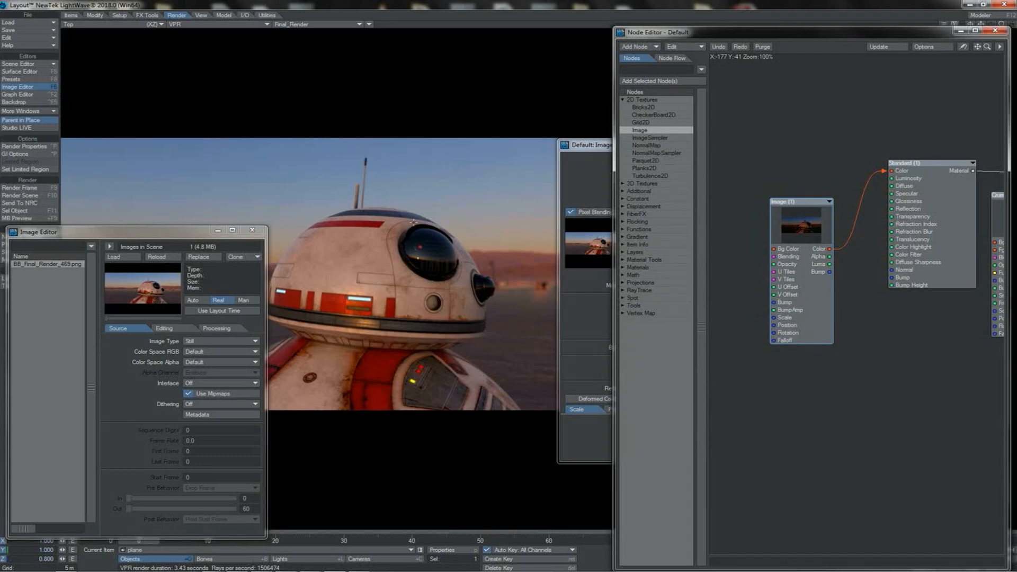
click(218, 24)
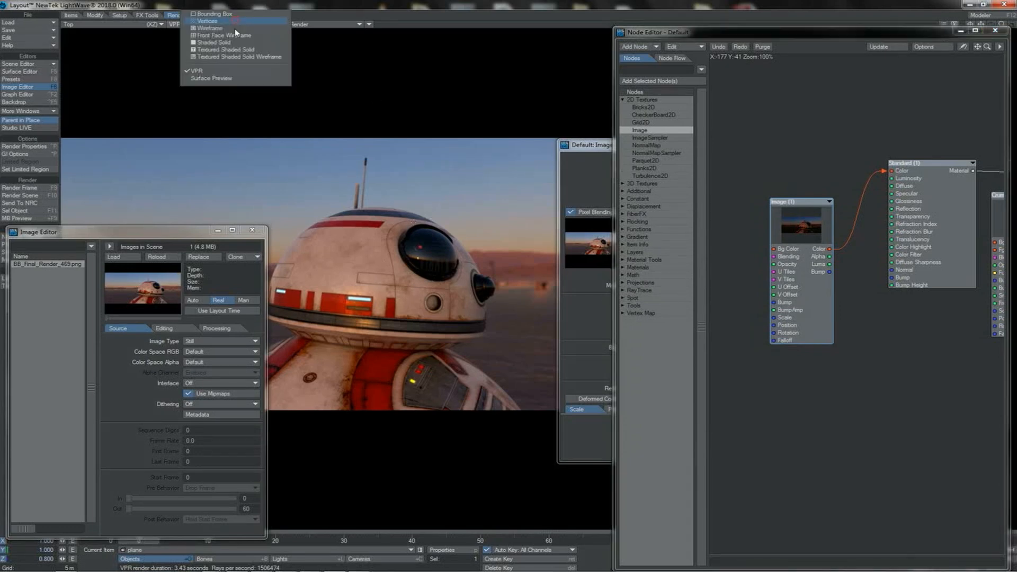
click(223, 43)
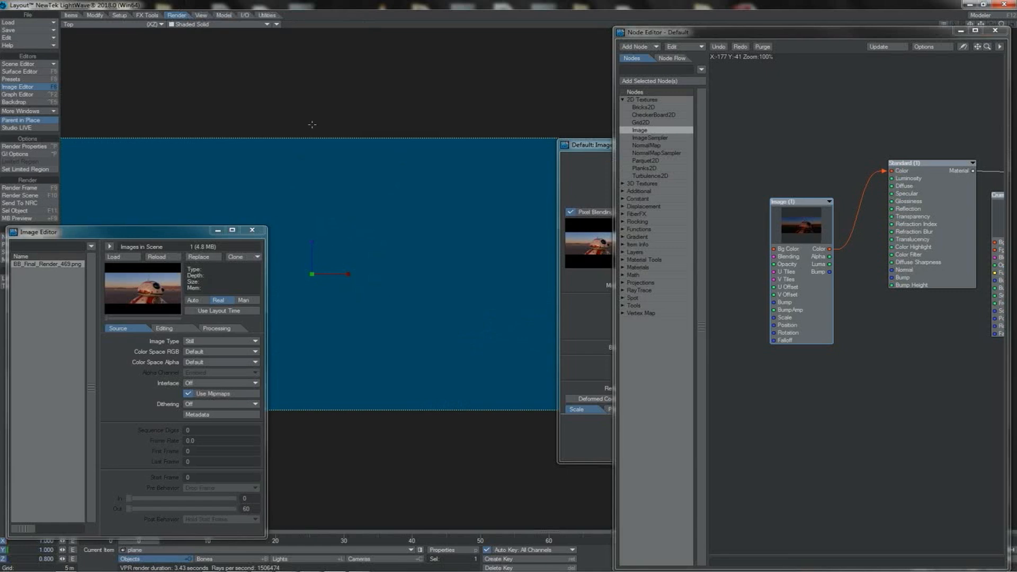
click(243, 25)
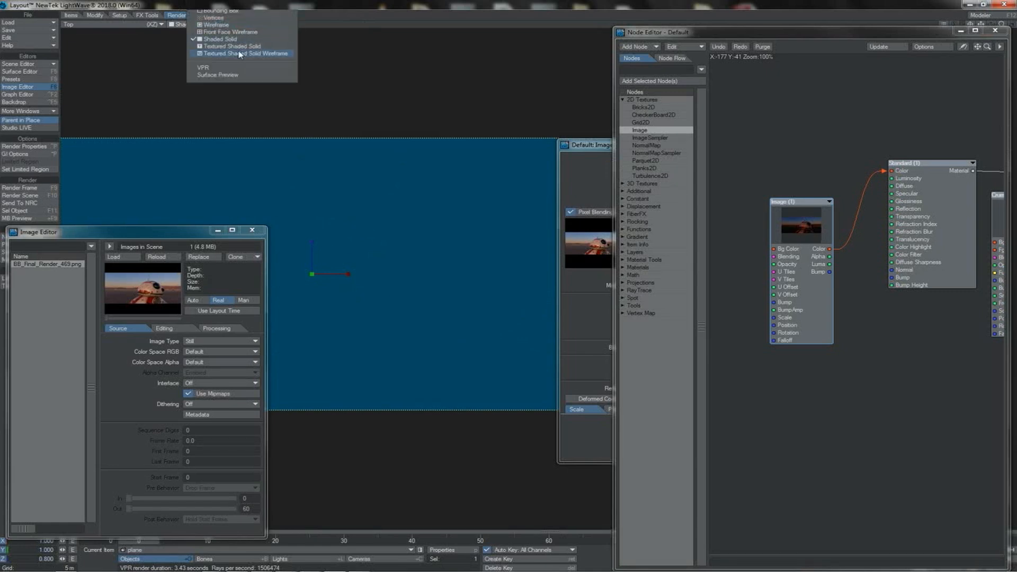
click(203, 68)
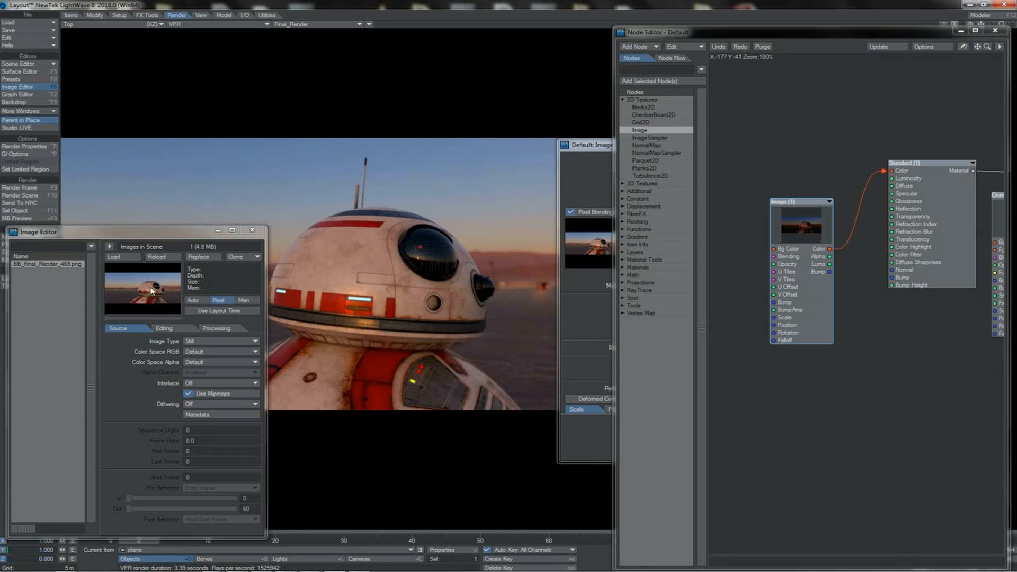
Step: Bring the Image (1) node's settings forward and reposition the node beside the Standard node
click(593, 185)
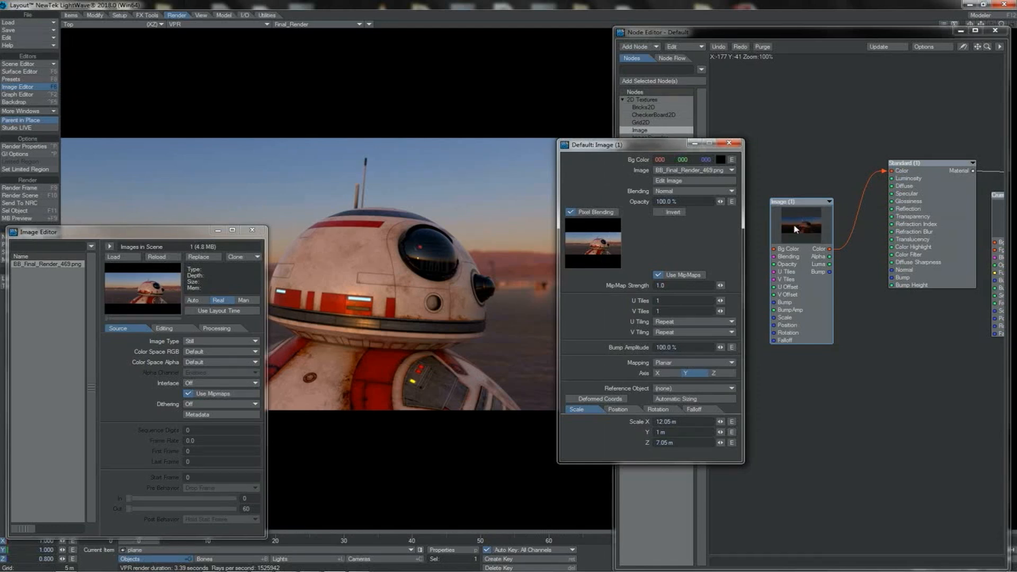
mouse_move(804, 232)
mouse_down()
mouse_move(806, 213)
mouse_move(799, 225)
mouse_up()
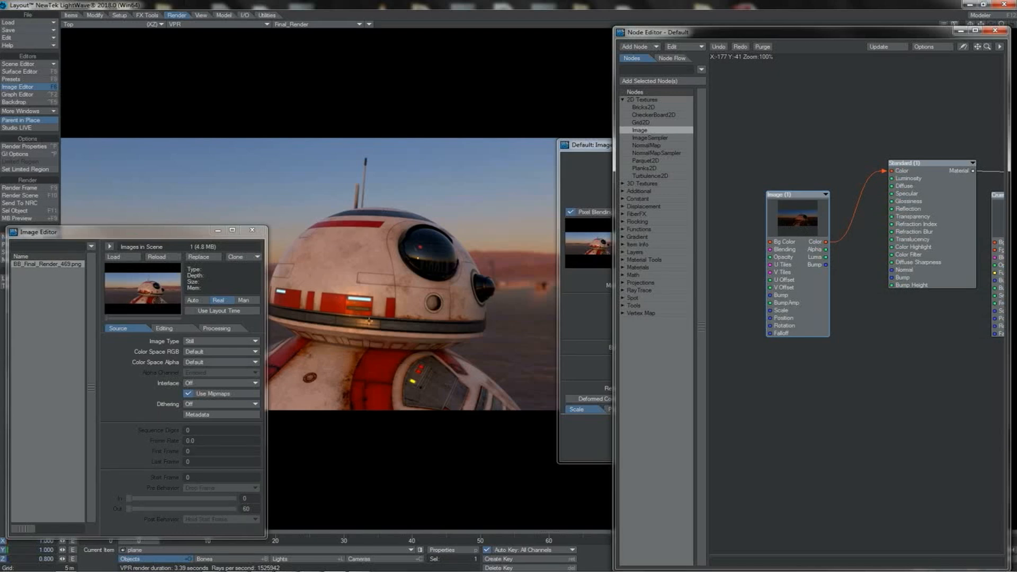
drag(811, 225, 799, 231)
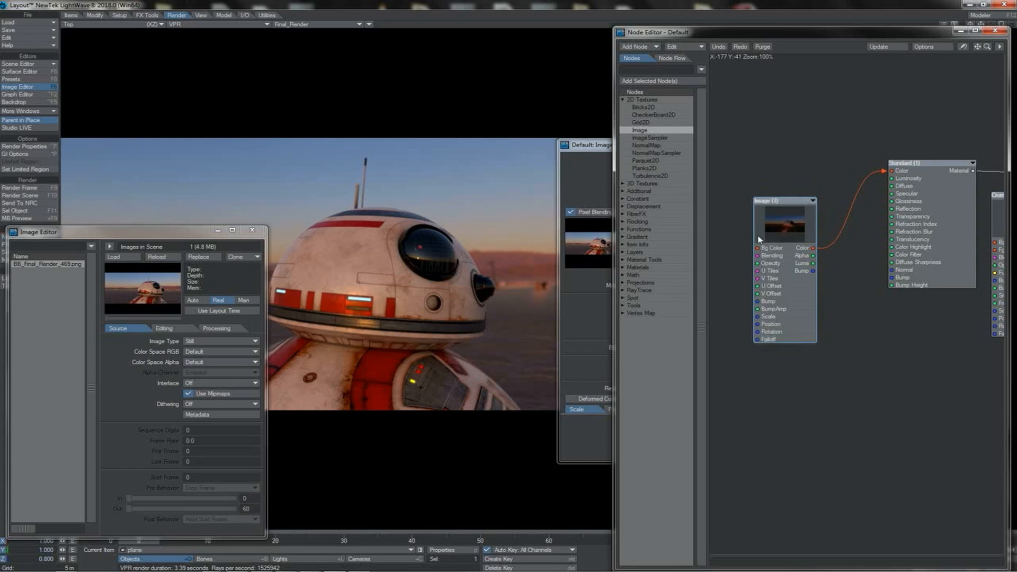
Step: Set Color Space RGB of BB_Final_Render_469.png to Linear, refresh the Image (1) node's preview, and check the color space preferences
click(207, 352)
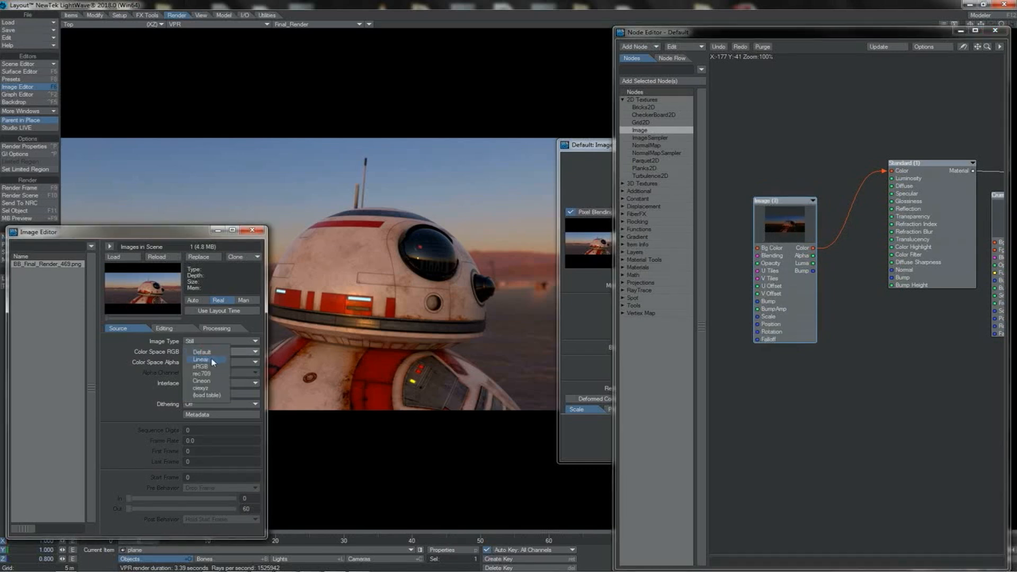
click(212, 359)
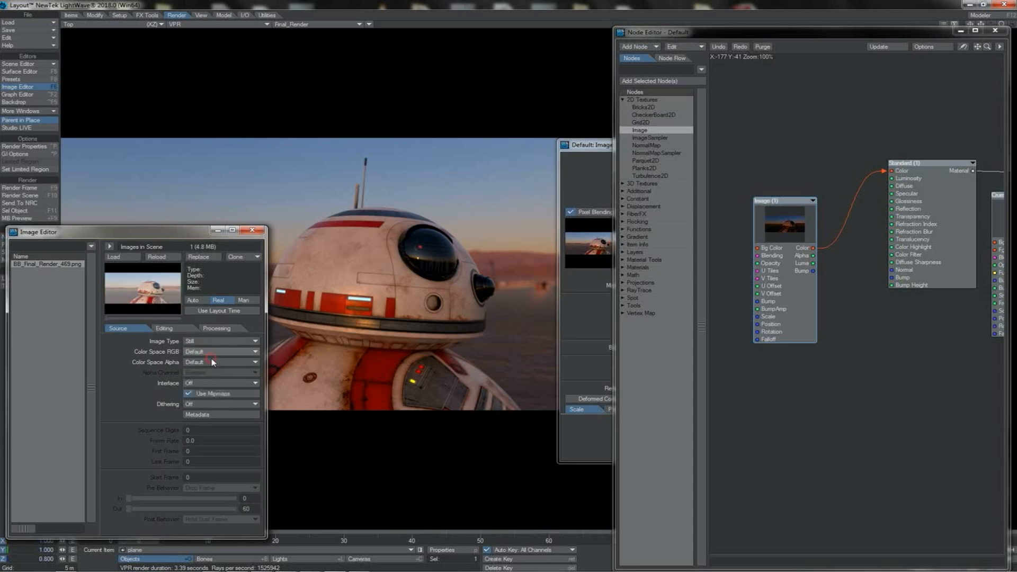
drag(775, 217, 781, 223)
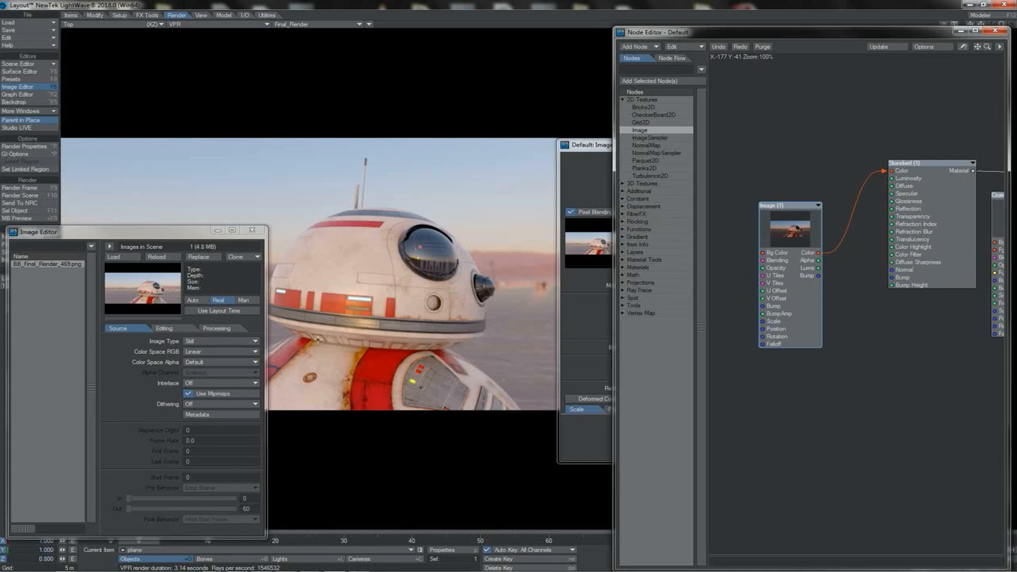
key(o)
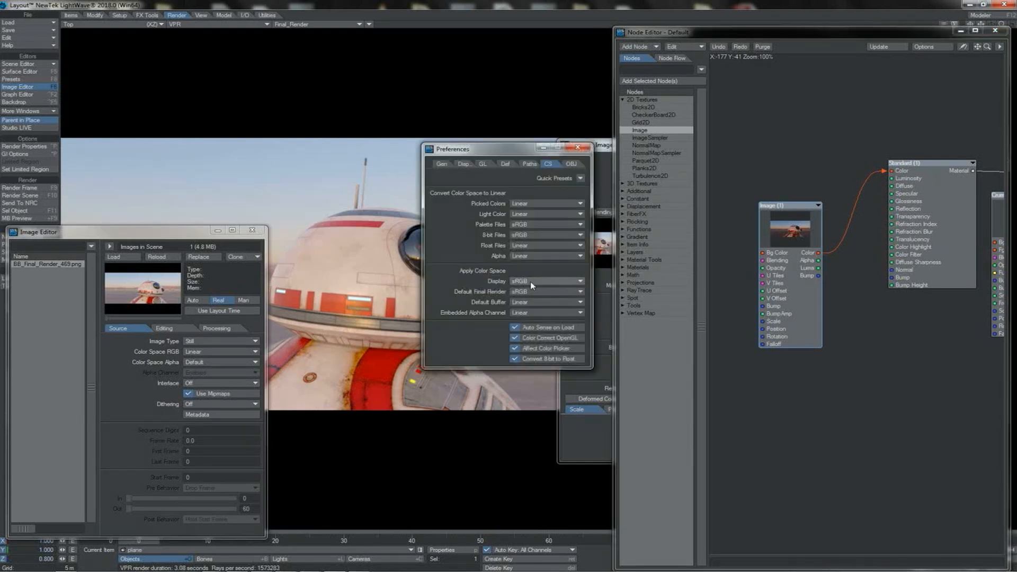
click(578, 147)
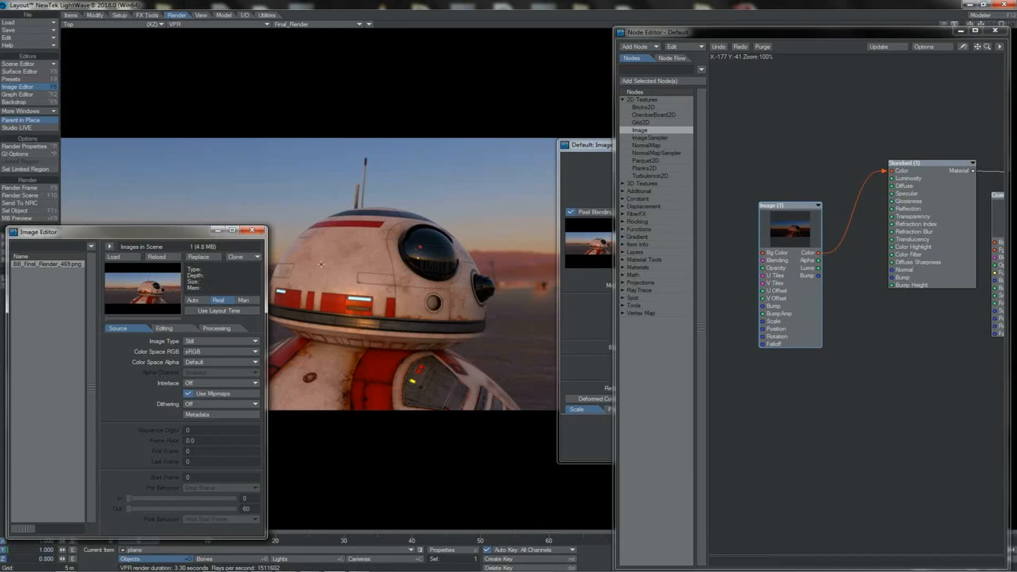
Step: Open the VPR options and choose a color space for the VPR images
click(943, 25)
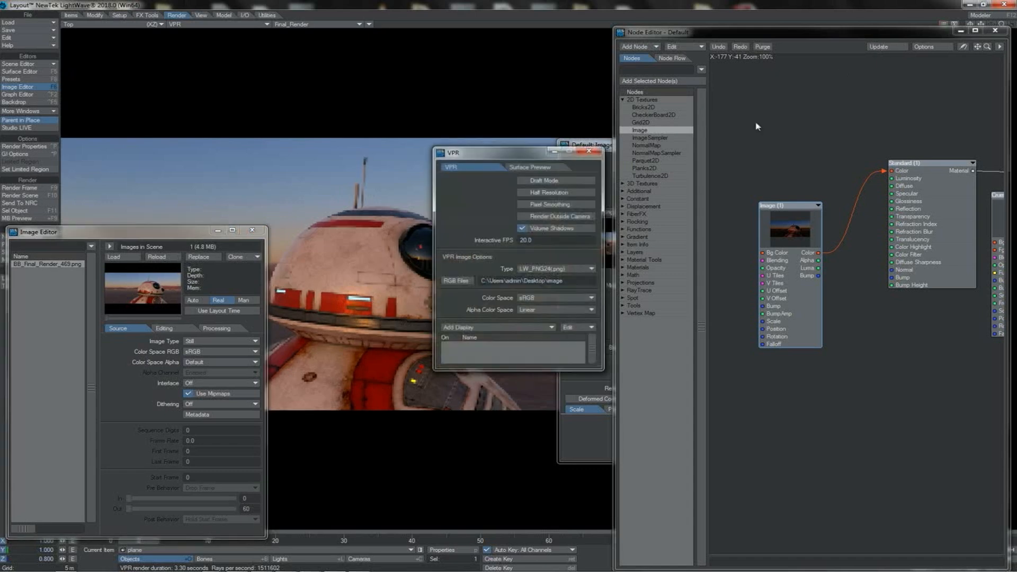
click(527, 300)
click(528, 307)
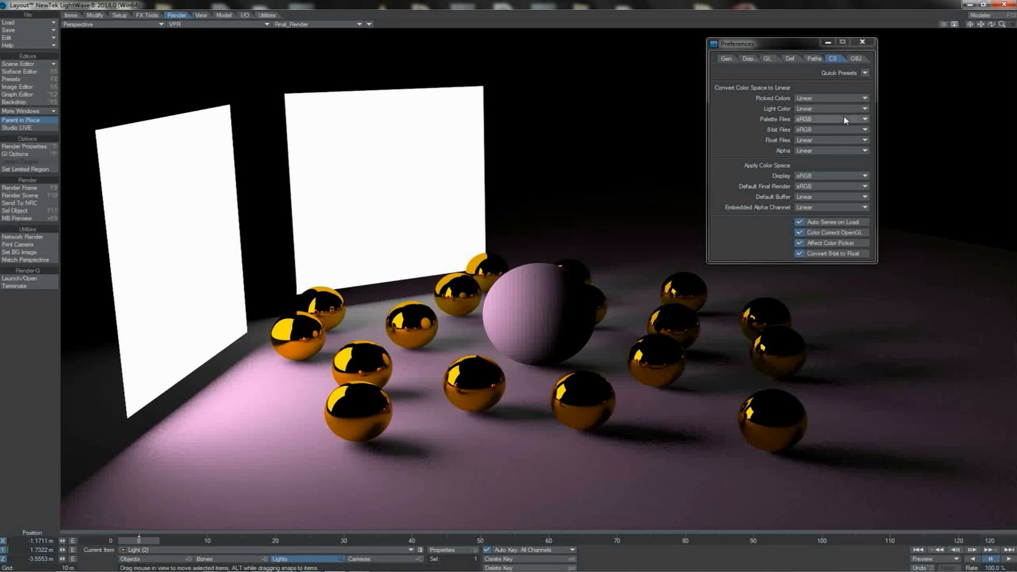
Step: Compare the sphere scene's VPR render twice between the Disabled and sRGB color space presets, finishing on sRGB
click(864, 73)
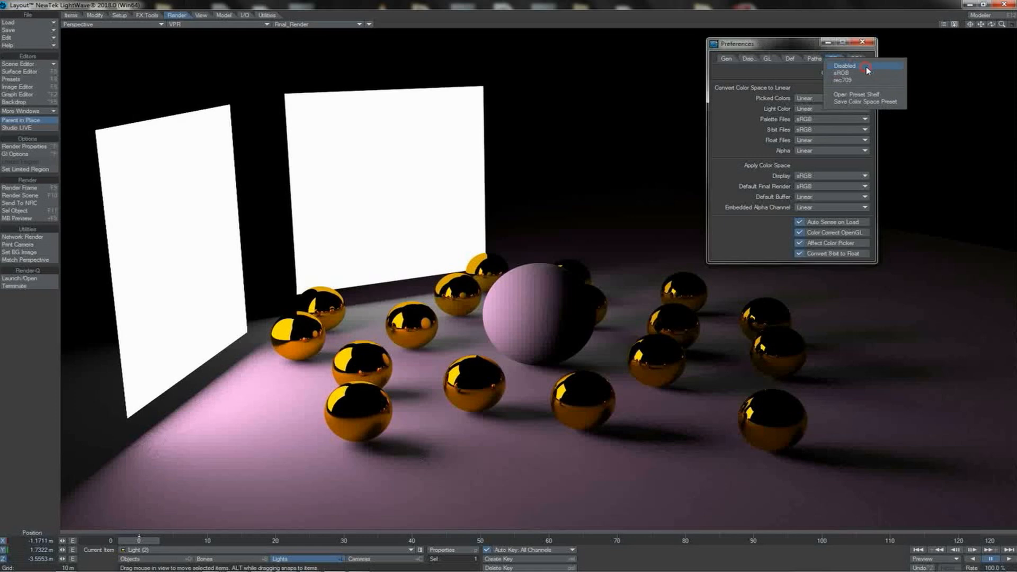
click(866, 66)
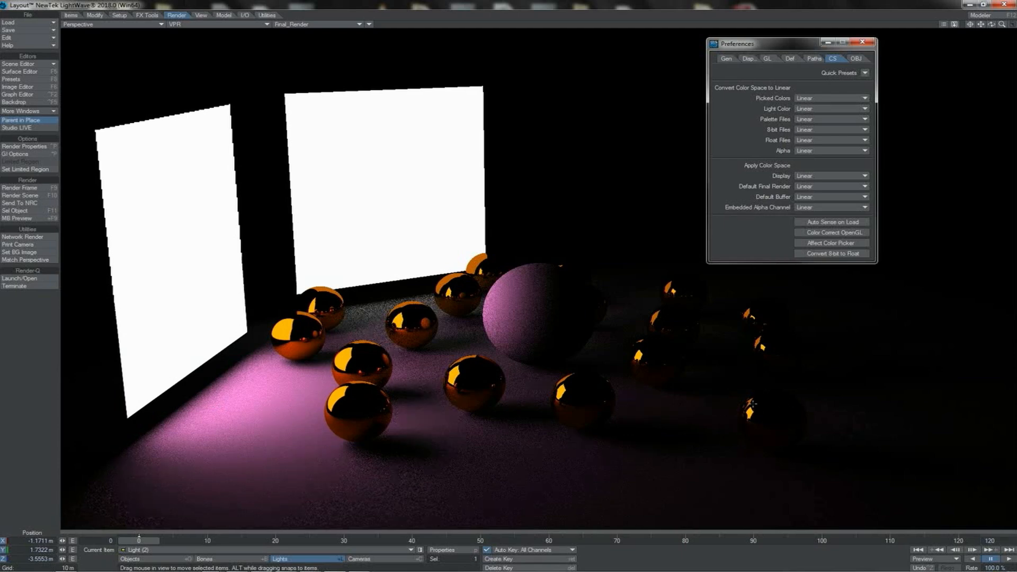
click(864, 73)
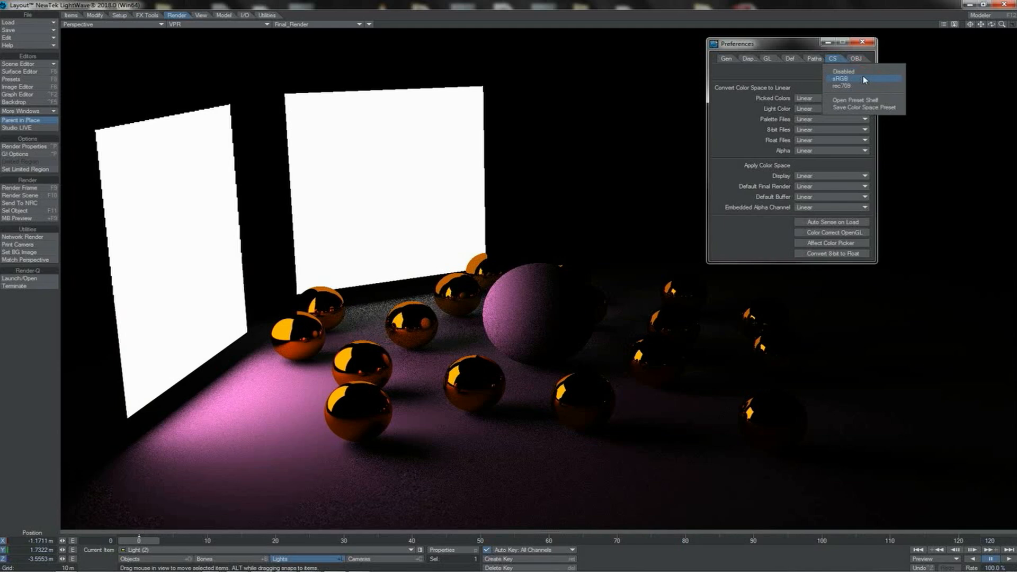
click(862, 78)
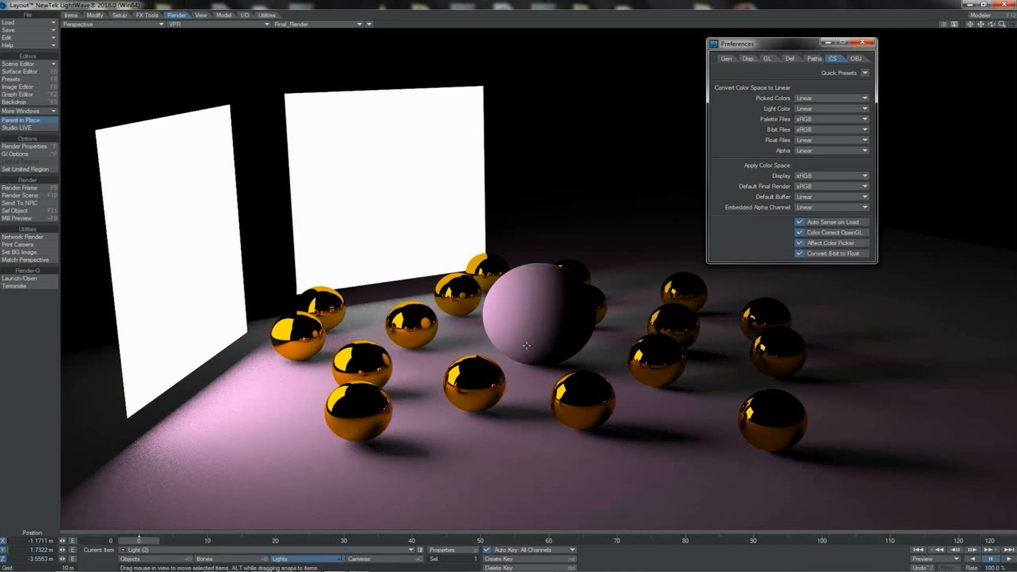
click(865, 73)
click(866, 71)
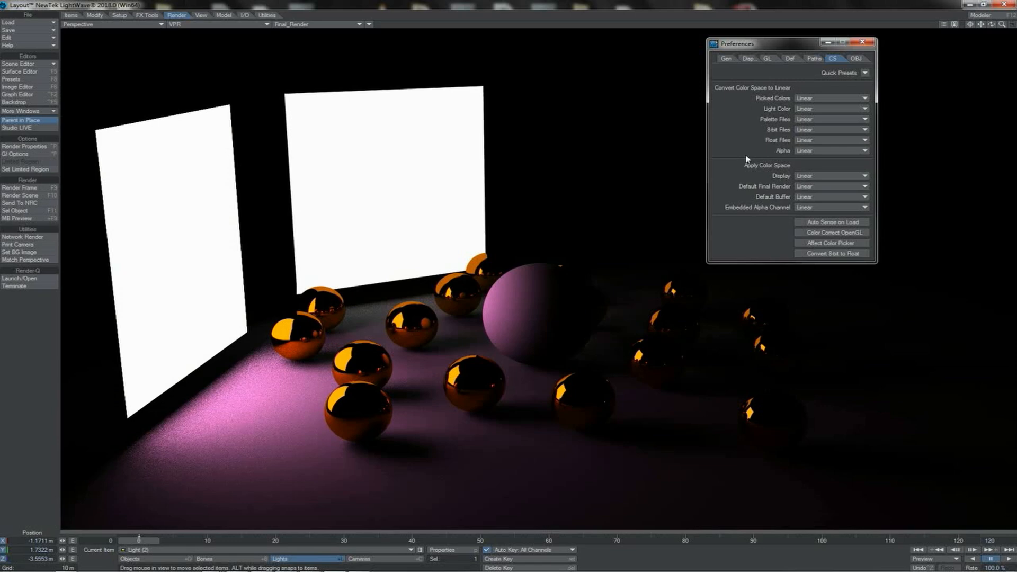
click(864, 74)
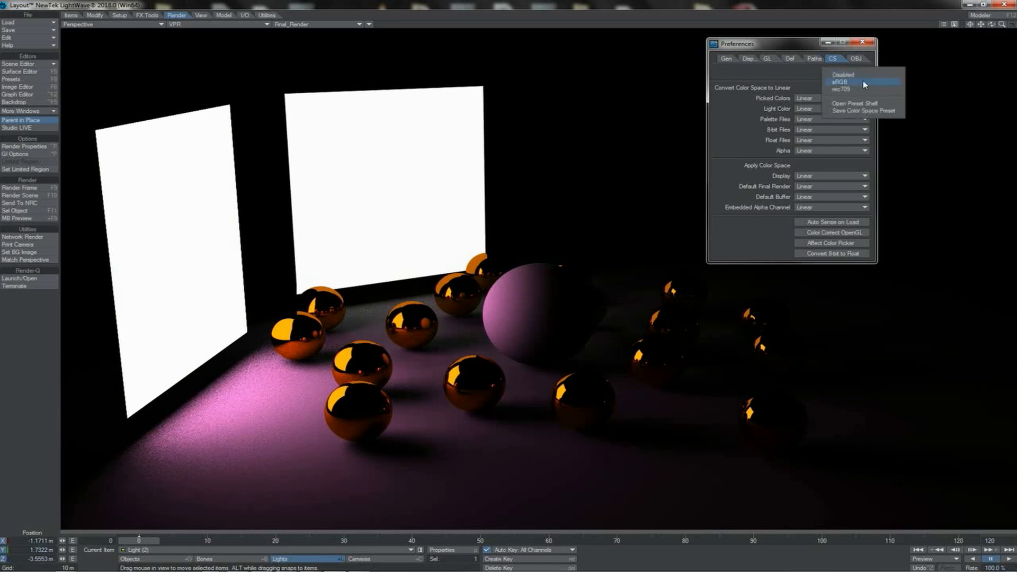
click(863, 82)
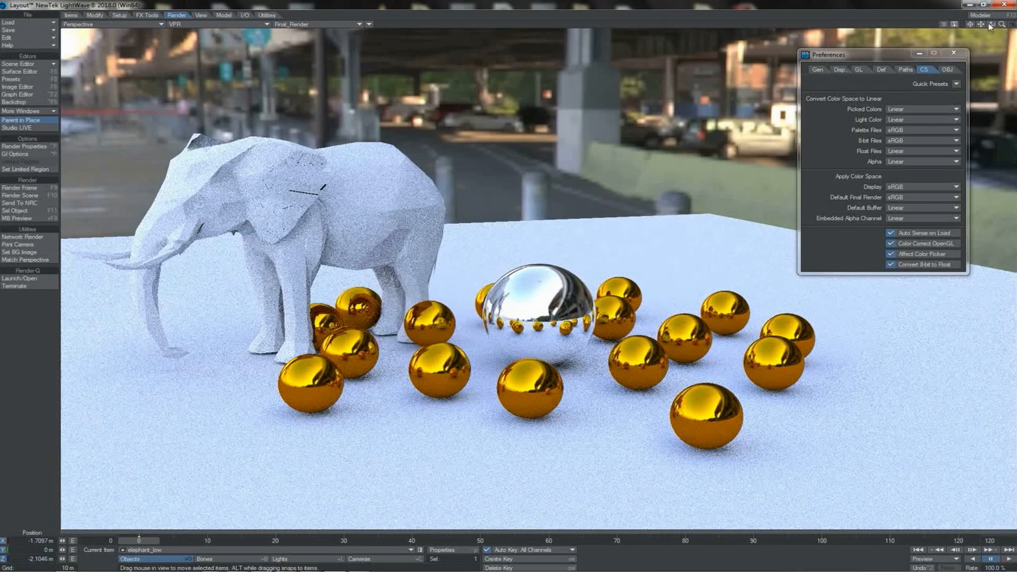
Step: Orbit the perspective view to look at the elephant and gold spheres from another angle
mouse_move(990, 26)
mouse_down()
mouse_move(996, 12)
mouse_move(987, 27)
mouse_move(997, 19)
mouse_move(991, 24)
mouse_move(1006, 31)
mouse_move(994, 24)
mouse_move(1002, 15)
mouse_up()
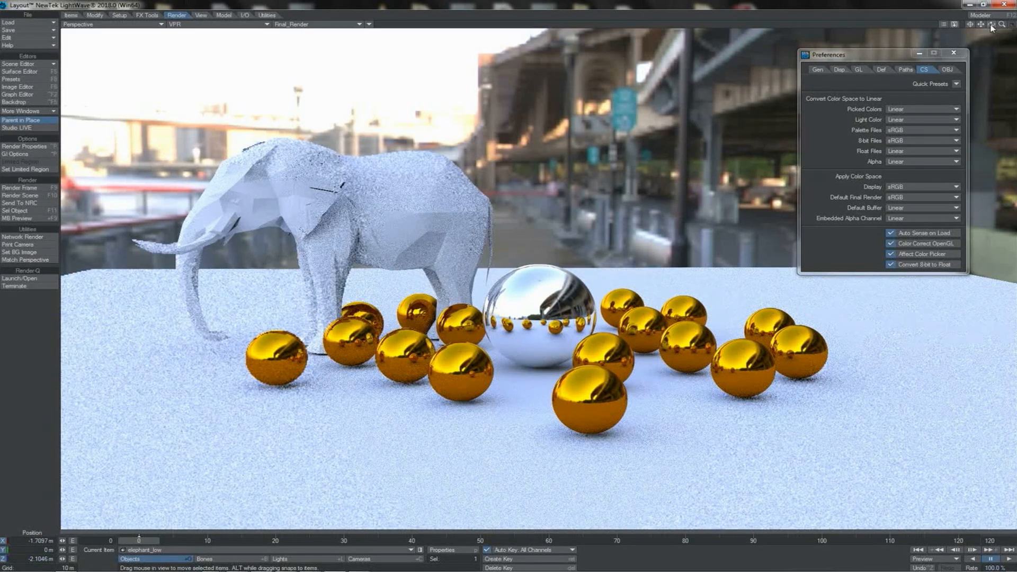
Step: Try sRGB as the Color Space RGB of the Brooklyn_Bridge_Planks backdrop image and inspect the VPR render from several angles
mouse_move(991, 25)
mouse_down()
mouse_move(927, 25)
mouse_move(979, 24)
mouse_move(953, 25)
mouse_move(953, 74)
mouse_move(959, 50)
mouse_move(991, 26)
mouse_up()
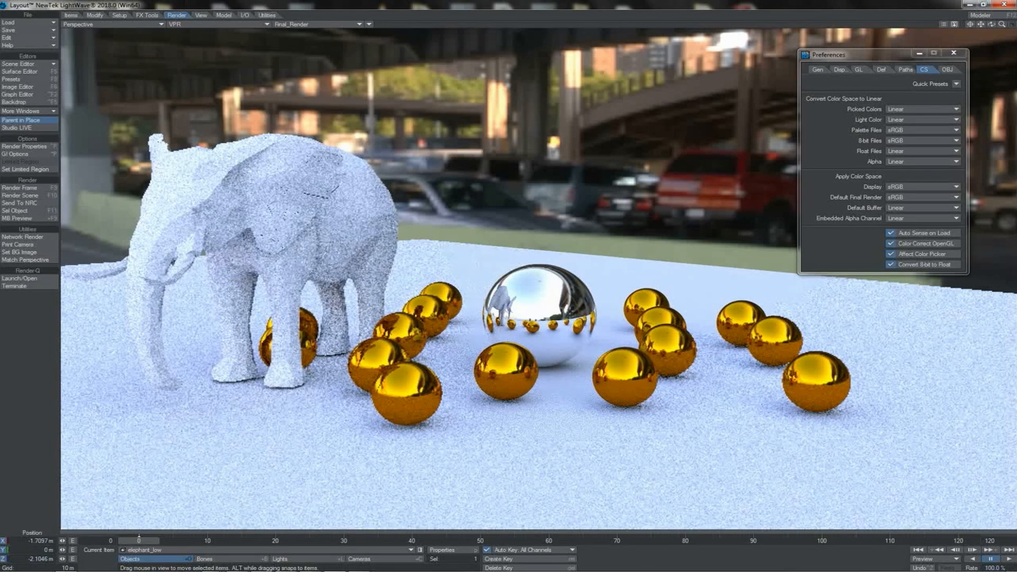
drag(991, 23, 991, 23)
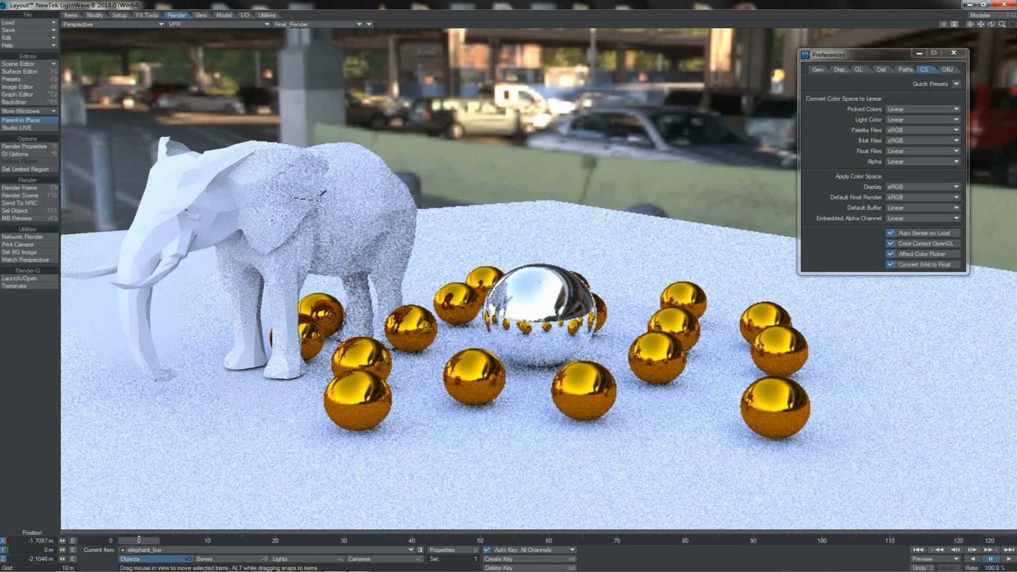
drag(991, 25, 510, 280)
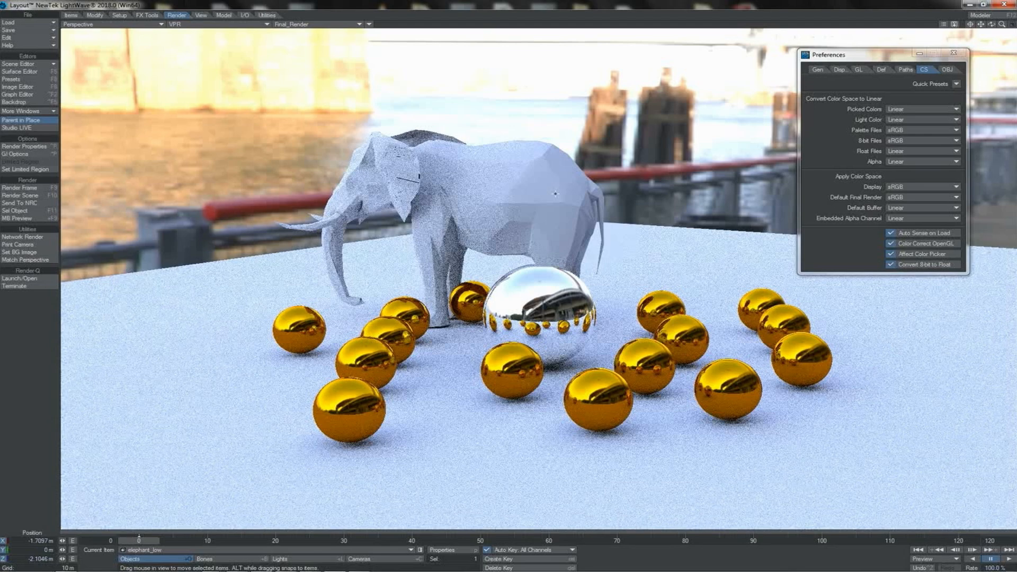
key(F6)
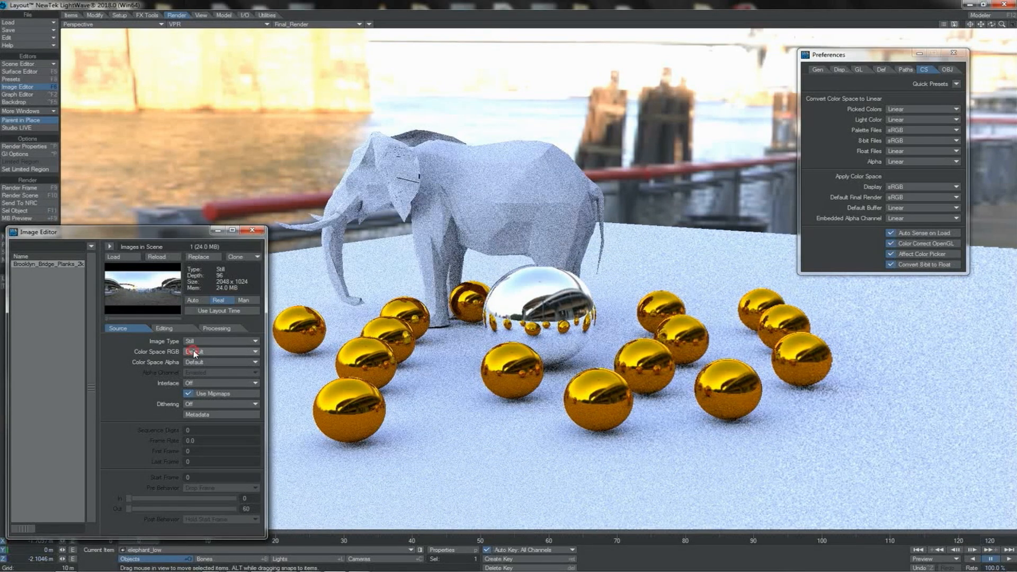
click(193, 350)
click(196, 365)
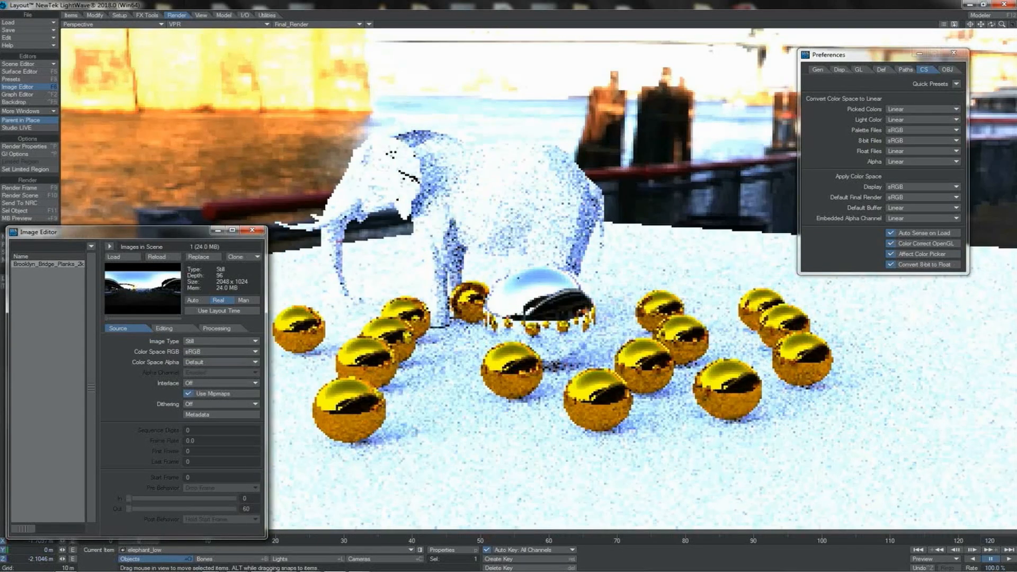
drag(991, 24, 927, 11)
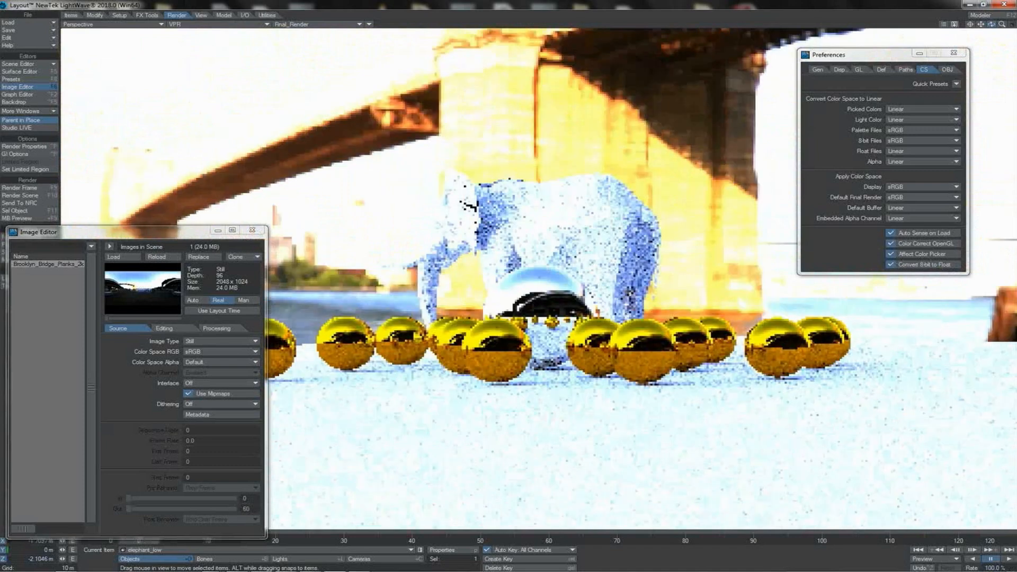
drag(991, 25, 1013, 24)
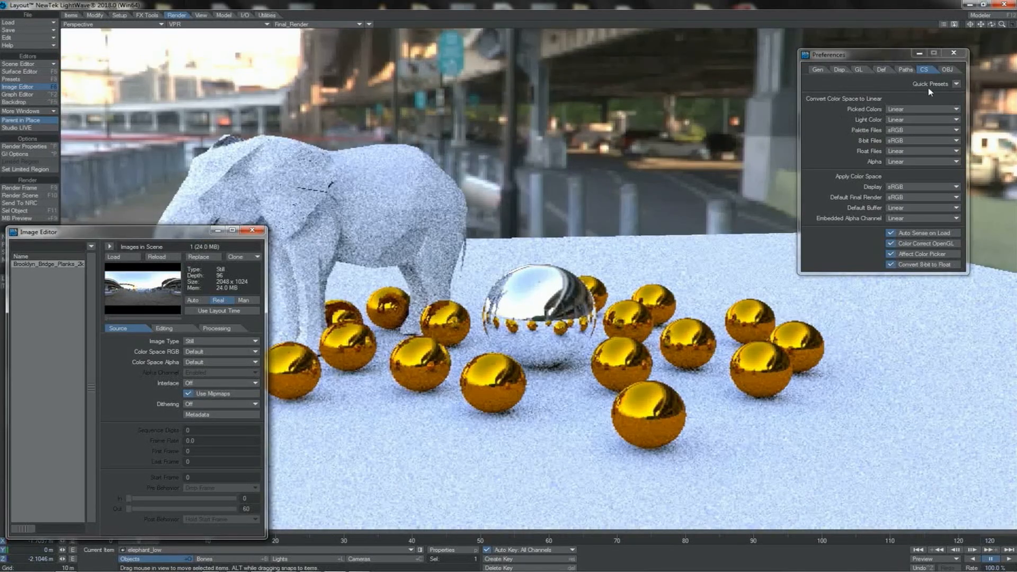
Step: Compare the elephant scene's VPR render under the Disabled and sRGB color space presets, finishing on sRGB with a closer view
click(953, 83)
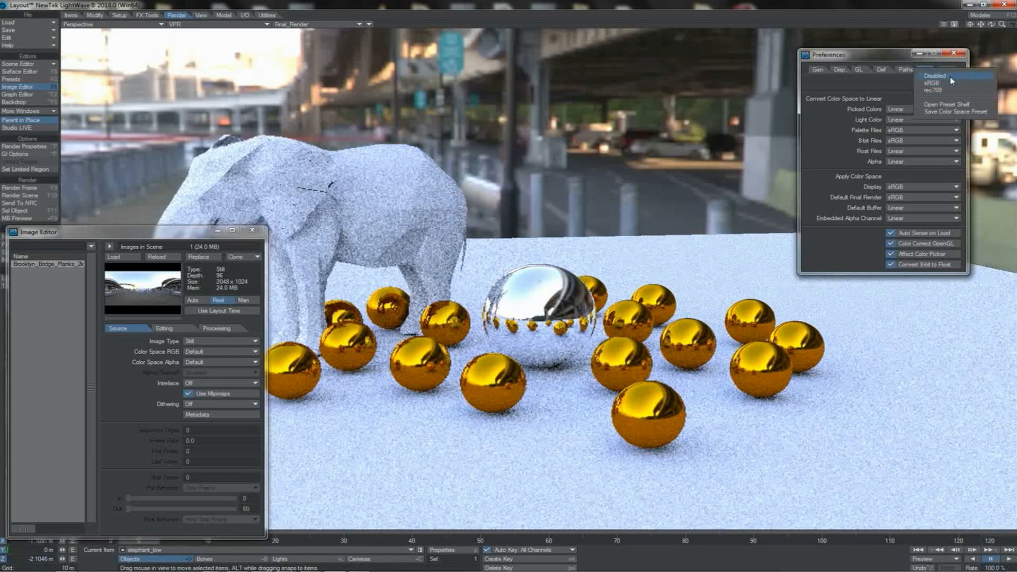
click(952, 78)
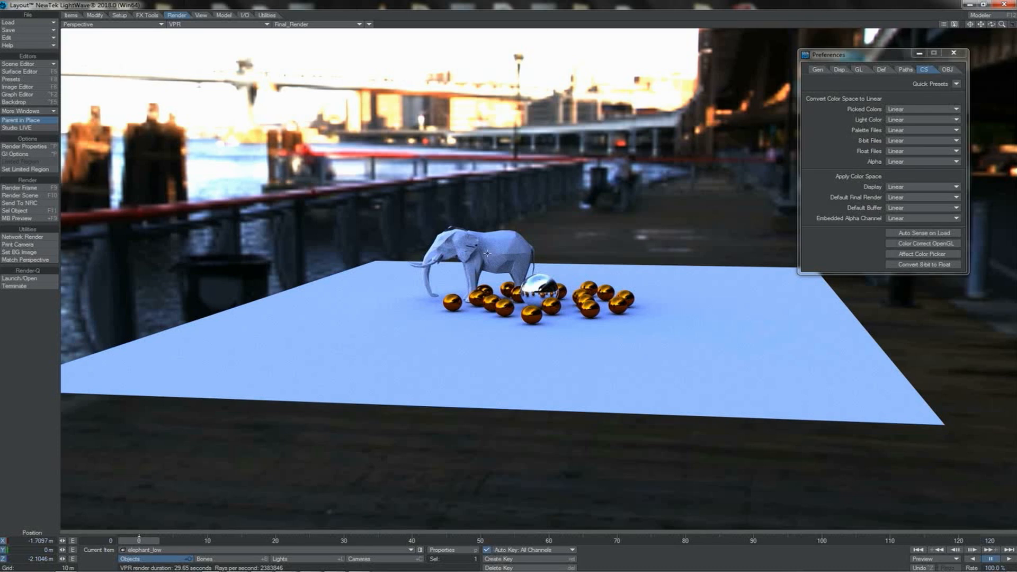
click(955, 84)
click(948, 91)
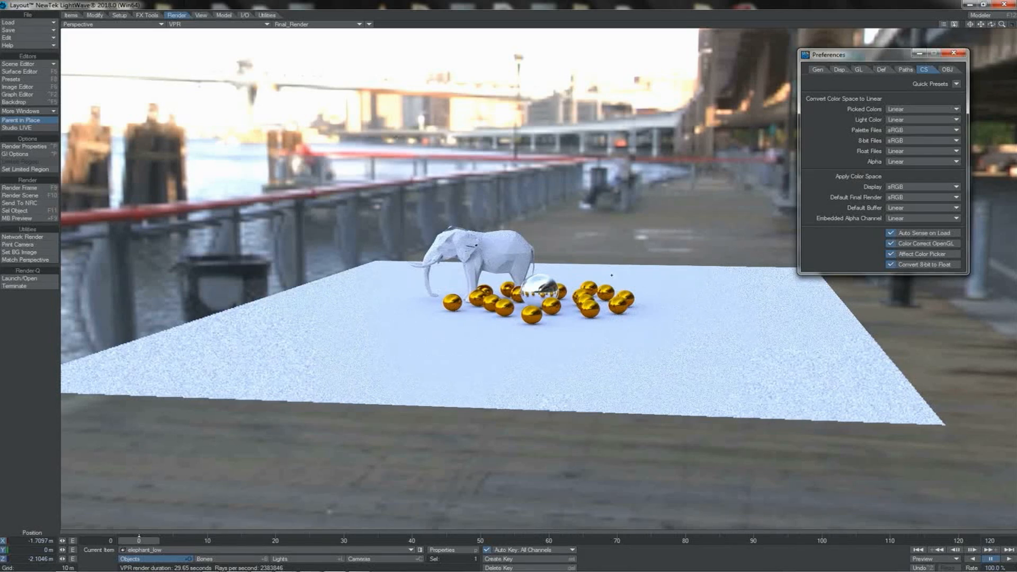
click(992, 24)
drag(992, 24, 507, 281)
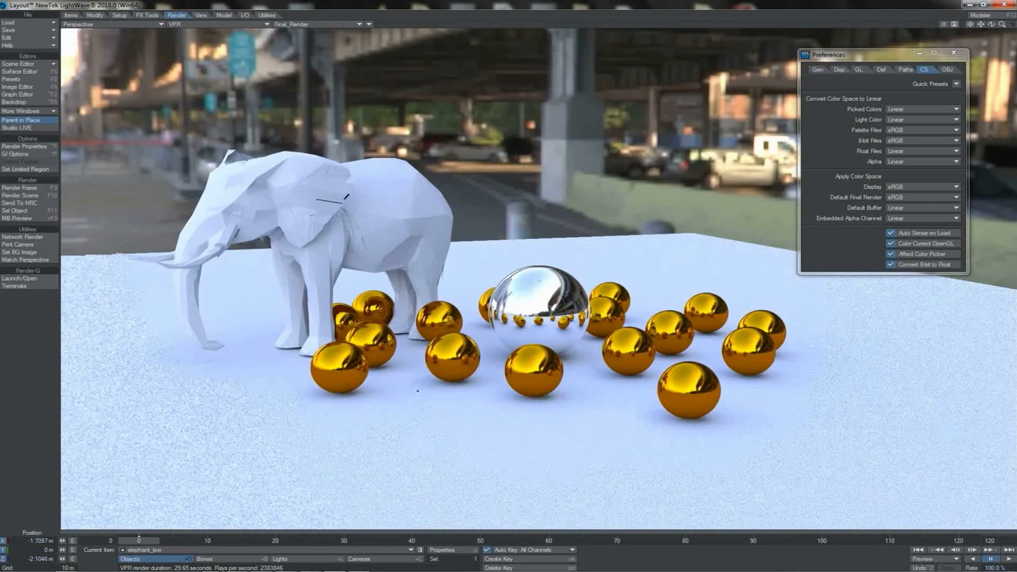